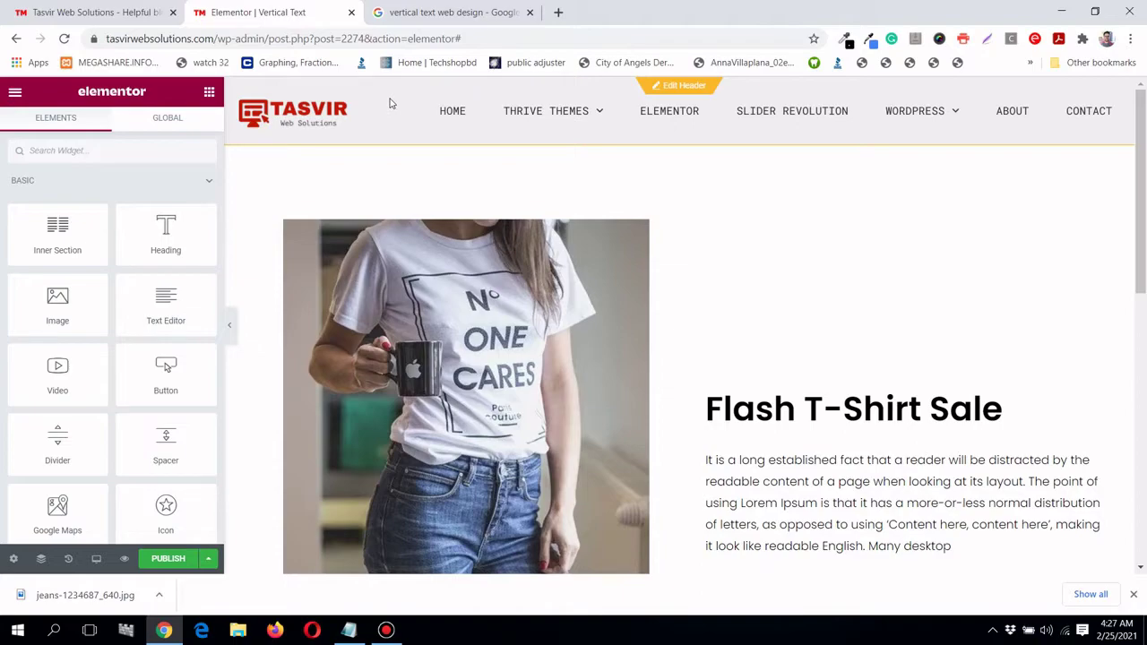
Switch to the 'vertical text web design' image results and browse the related vertical-lettering examples.
{"action": "left_click", "coordinate": [472, 9]}
{"action": "scroll", "coordinate": [710, 274], "scroll_direction": "up", "scroll_amount": 6}
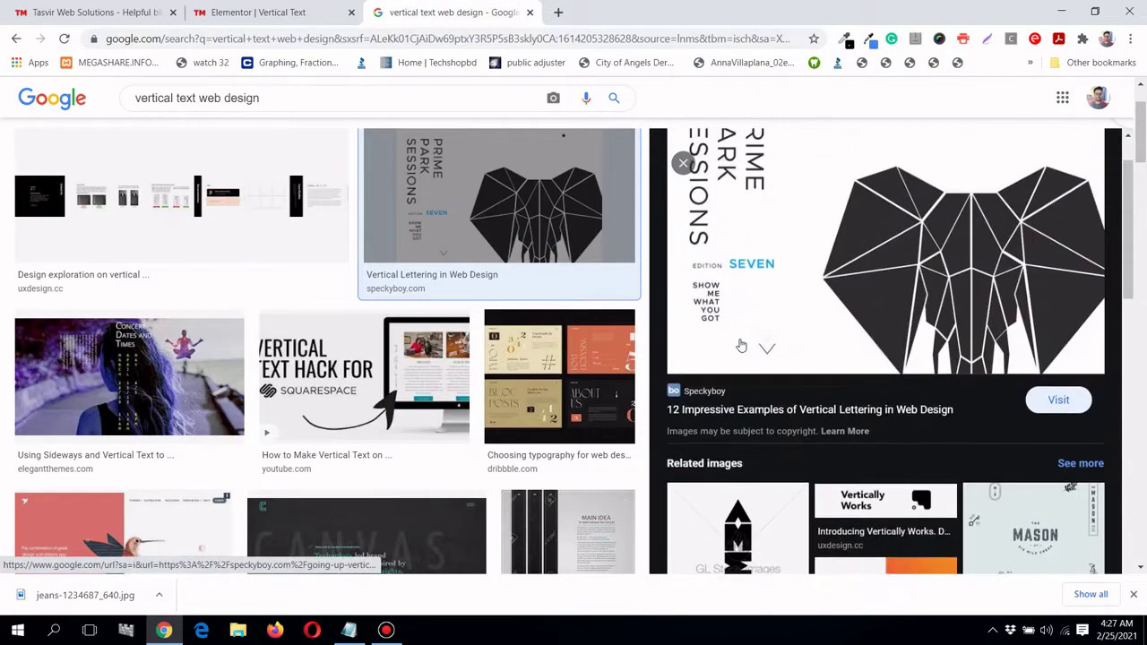
{"action": "scroll", "coordinate": [746, 220], "scroll_direction": "down", "scroll_amount": 3}
{"action": "scroll", "coordinate": [746, 233], "scroll_direction": "down", "scroll_amount": 1}
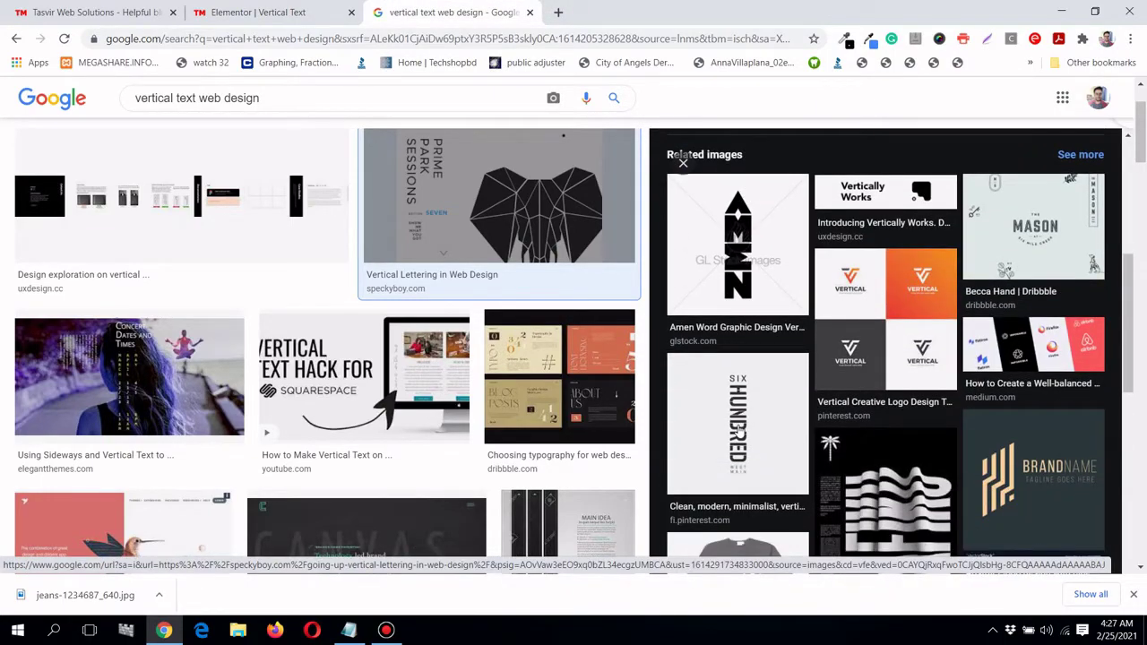
{"action": "scroll", "coordinate": [737, 433], "scroll_direction": "down", "scroll_amount": 1}
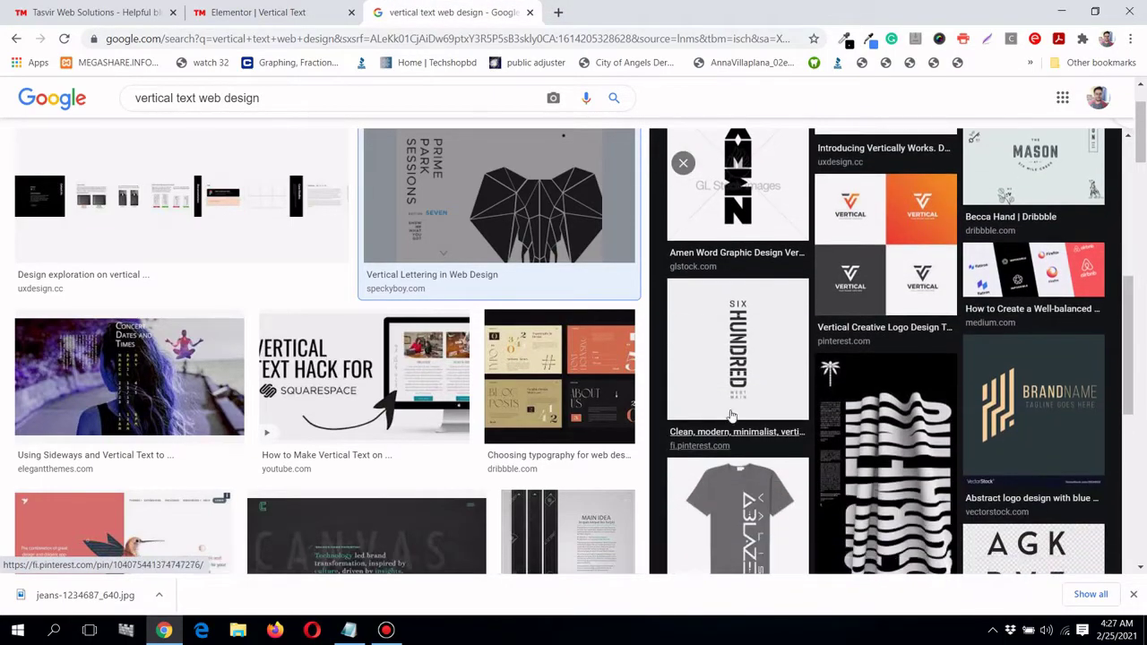
Return to the Vertical Text page in Elementor and scroll through the t-shirt sale section.
{"action": "left_click", "coordinate": [322, 6]}
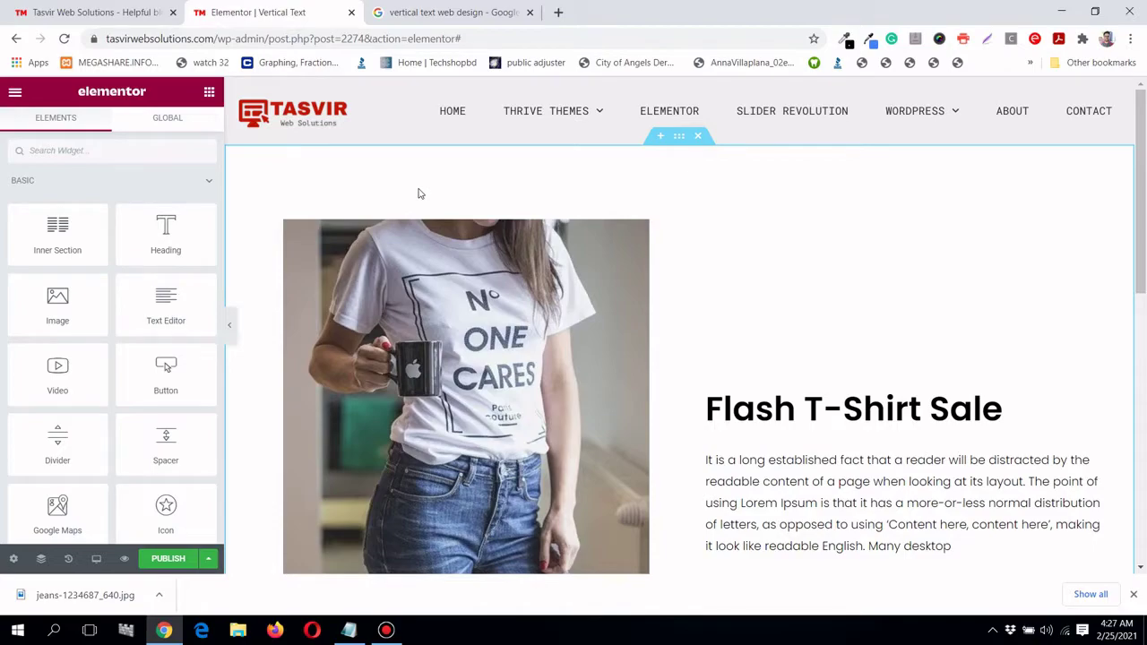
{"action": "scroll", "coordinate": [418, 194], "scroll_direction": "down", "scroll_amount": 1}
{"action": "scroll", "coordinate": [418, 193], "scroll_direction": "up", "scroll_amount": 1}
{"action": "scroll", "coordinate": [418, 193], "scroll_direction": "down", "scroll_amount": 1}
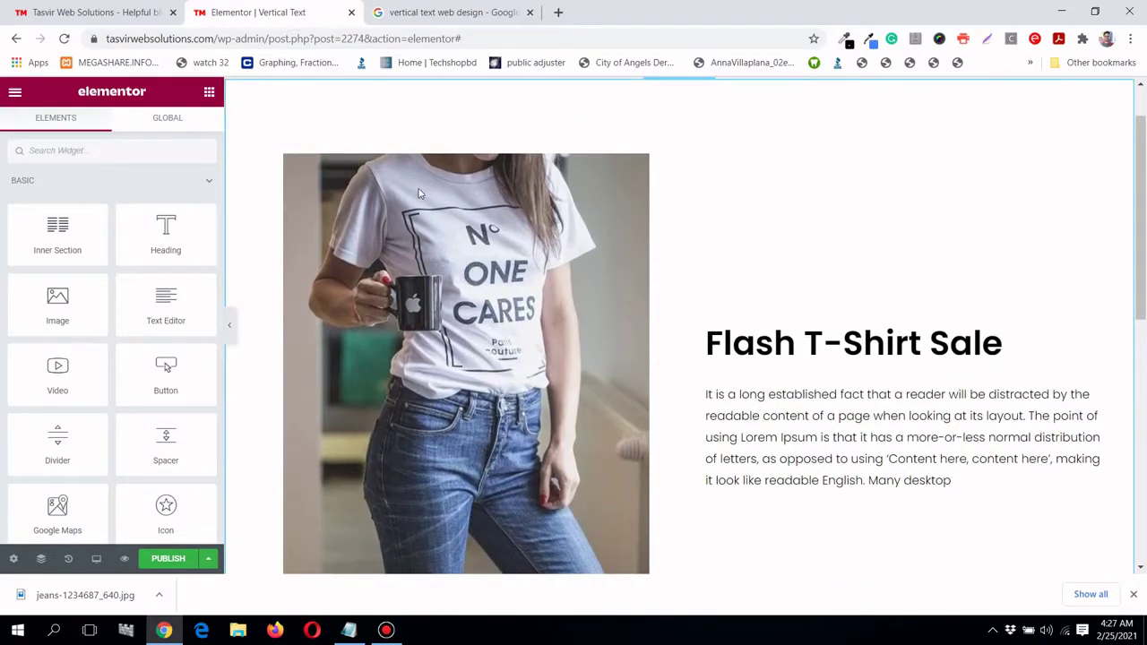
{"action": "scroll", "coordinate": [418, 193], "scroll_direction": "down", "scroll_amount": 1}
{"action": "scroll", "coordinate": [418, 194], "scroll_direction": "down", "scroll_amount": 1}
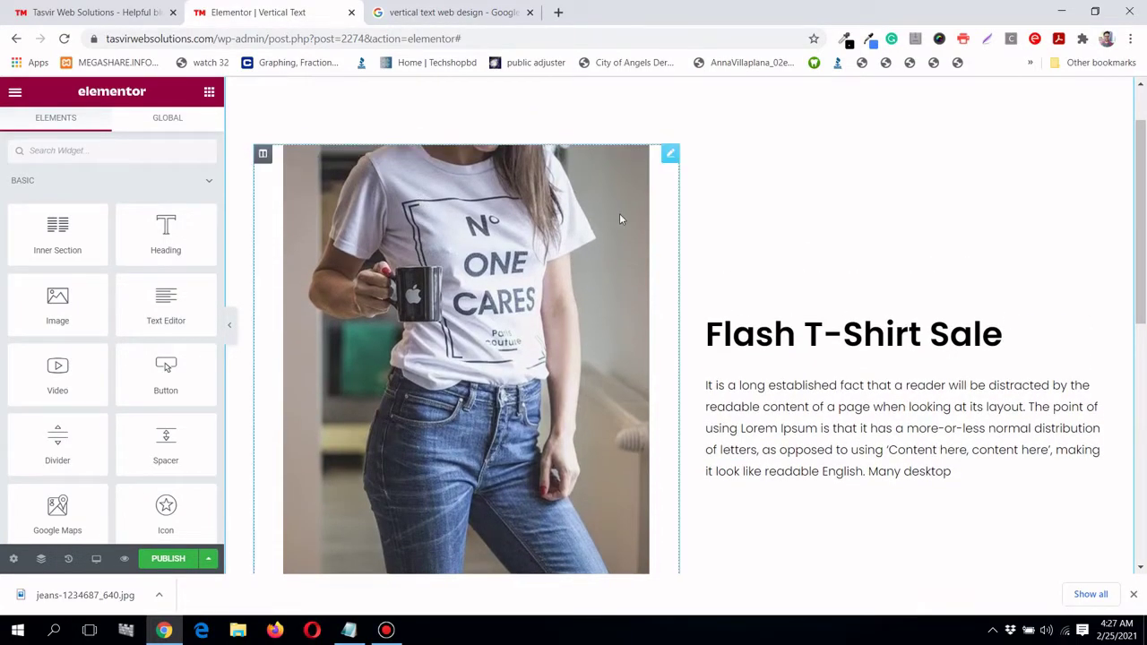
{"action": "scroll", "coordinate": [620, 216], "scroll_direction": "up", "scroll_amount": 2}
{"action": "scroll", "coordinate": [1098, 239], "scroll_direction": "down", "scroll_amount": 2}
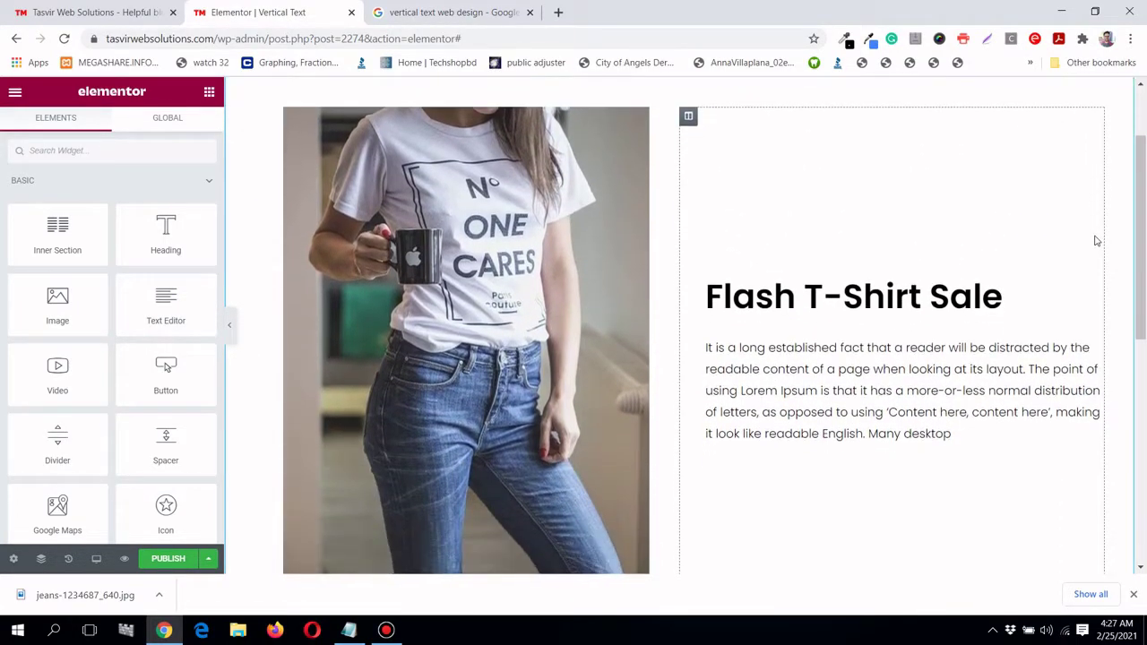
{"action": "scroll", "coordinate": [1096, 243], "scroll_direction": "down", "scroll_amount": 1}
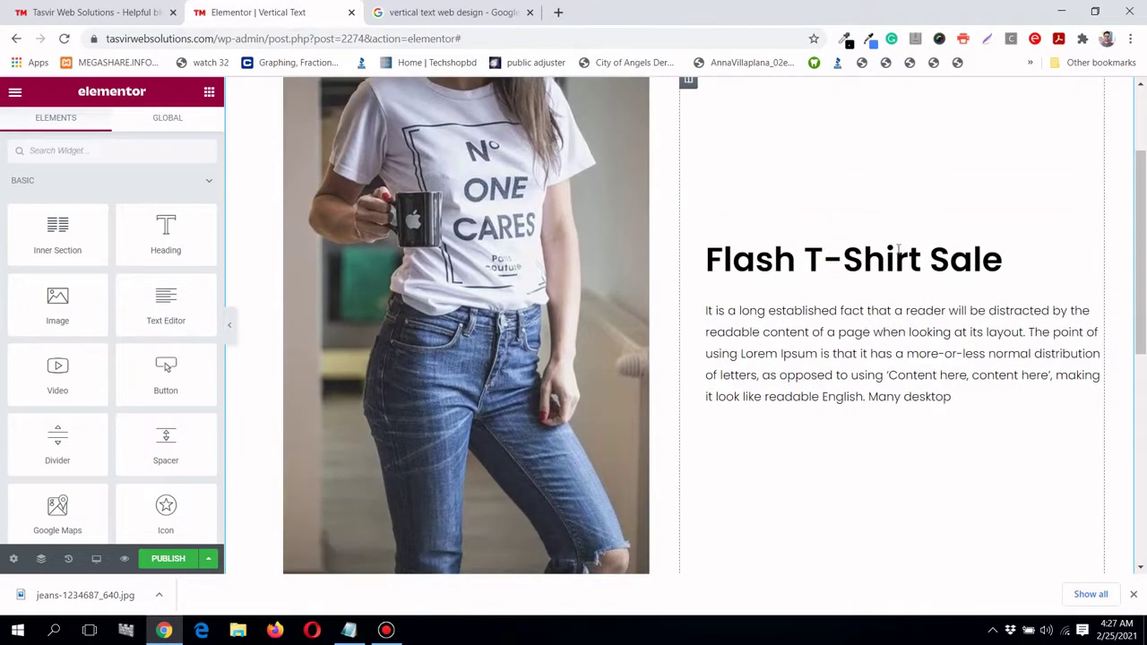
{"action": "scroll", "coordinate": [846, 258], "scroll_direction": "up", "scroll_amount": 1}
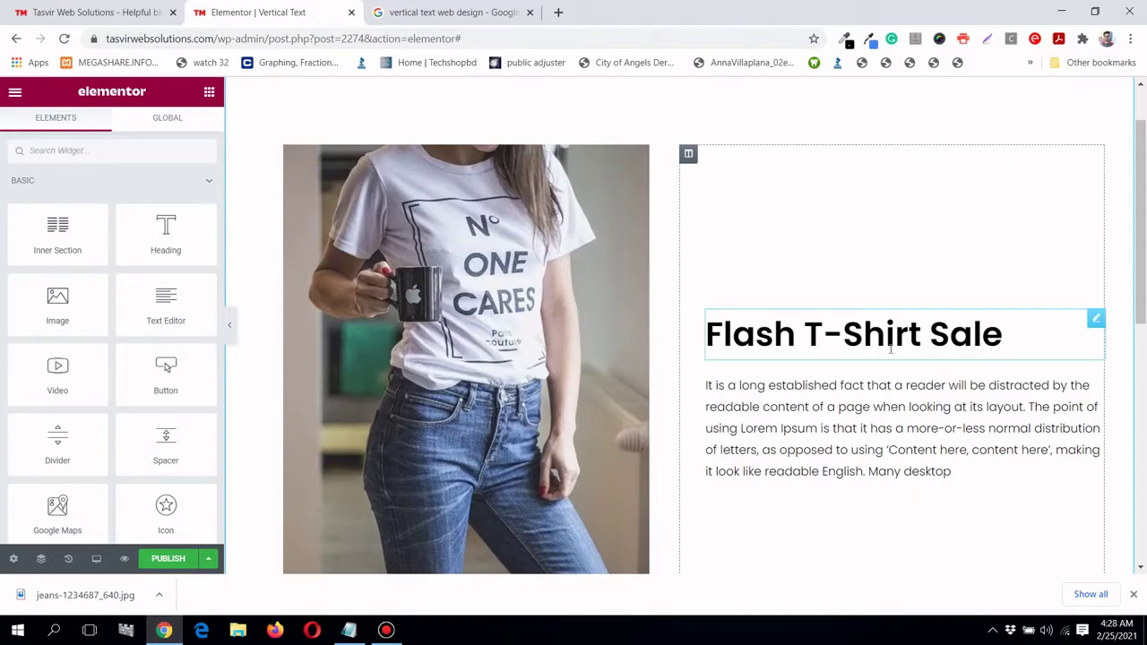
{"action": "scroll", "coordinate": [466, 314], "scroll_direction": "down", "scroll_amount": 1}
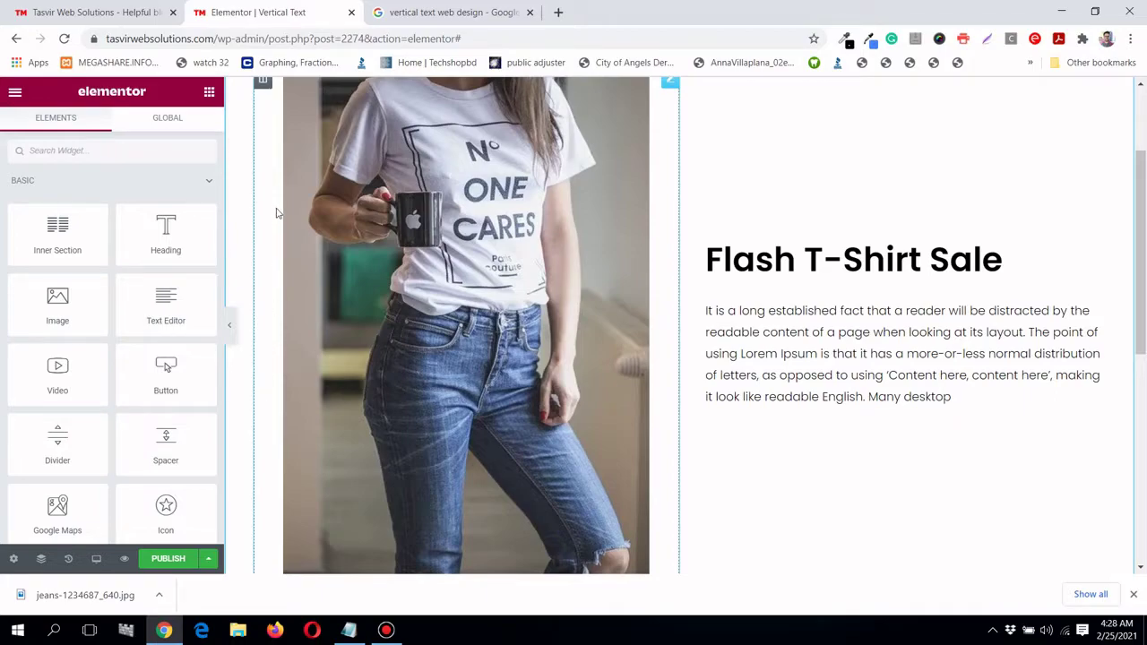
{"action": "scroll", "coordinate": [277, 210], "scroll_direction": "up", "scroll_amount": 2}
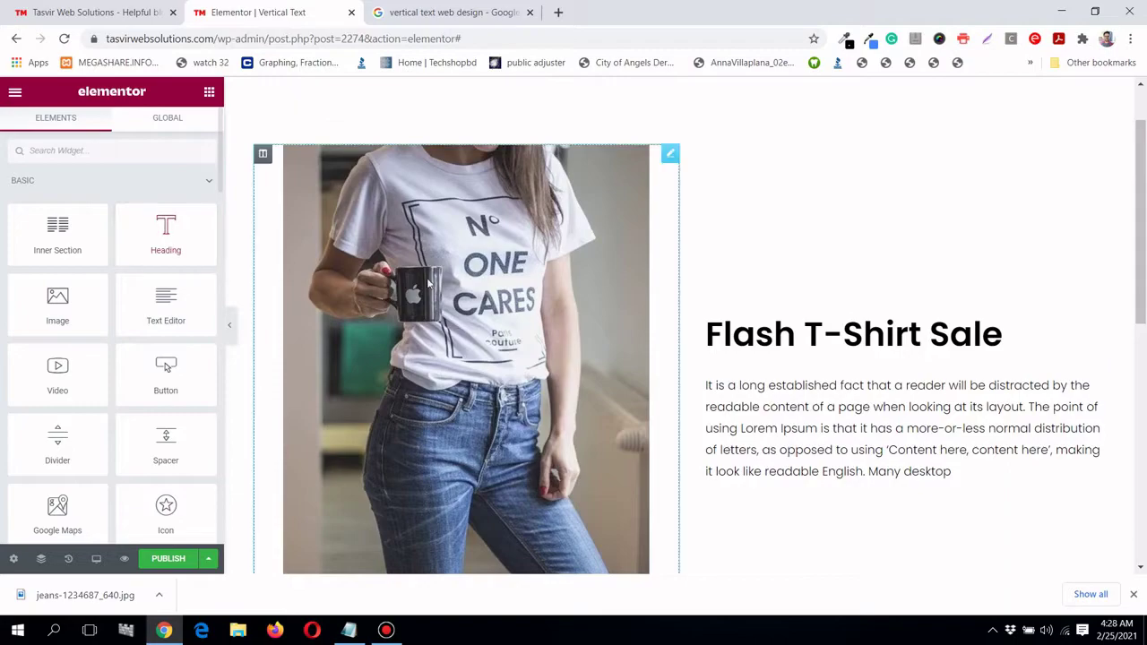
Add a Heading widget above the t-shirt image and color it dark blue with Saved Color #5.
{"action": "left_click_drag", "start_coordinate": [200, 243], "coordinate": [455, 235]}
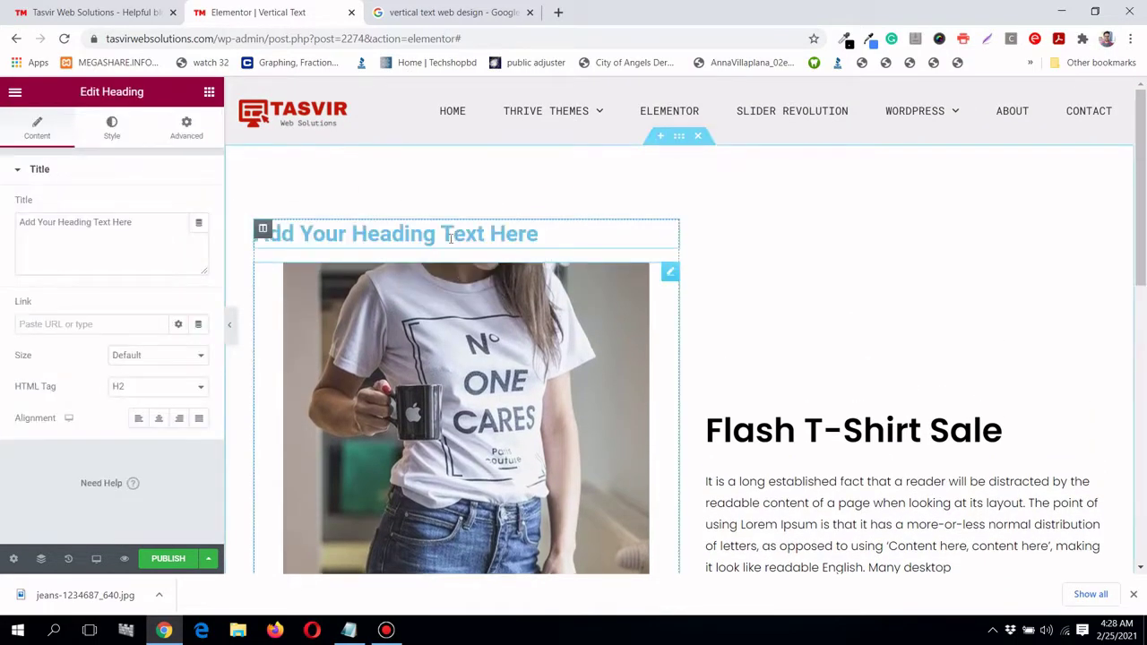
{"action": "left_click", "coordinate": [112, 136]}
{"action": "left_click", "coordinate": [179, 207]}
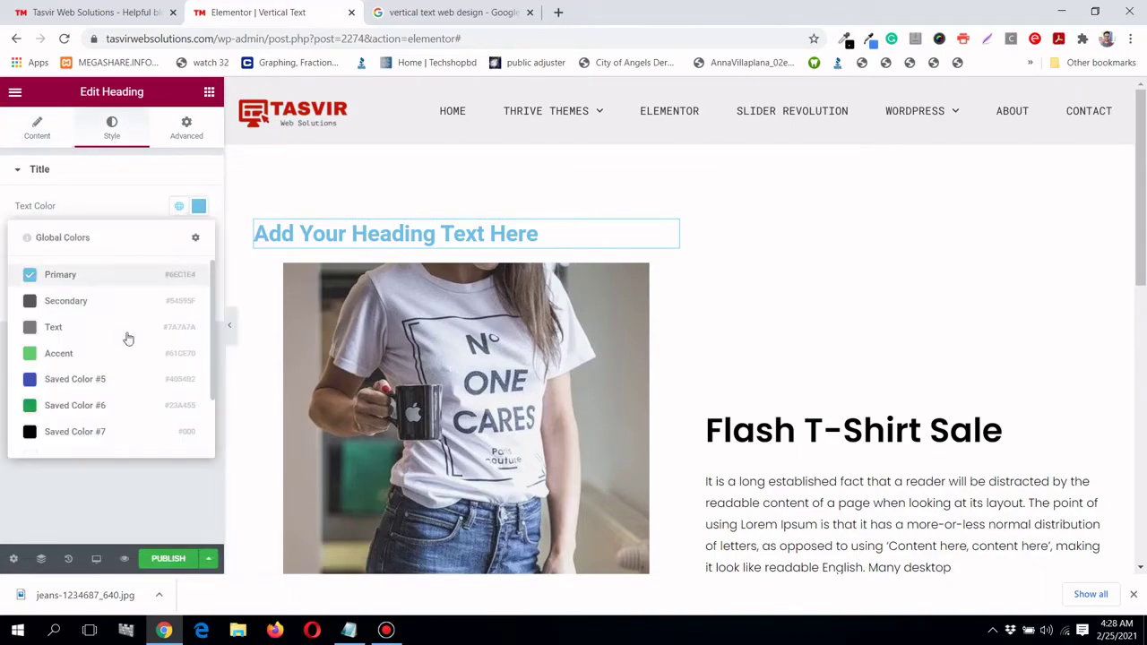
{"action": "left_click", "coordinate": [105, 383]}
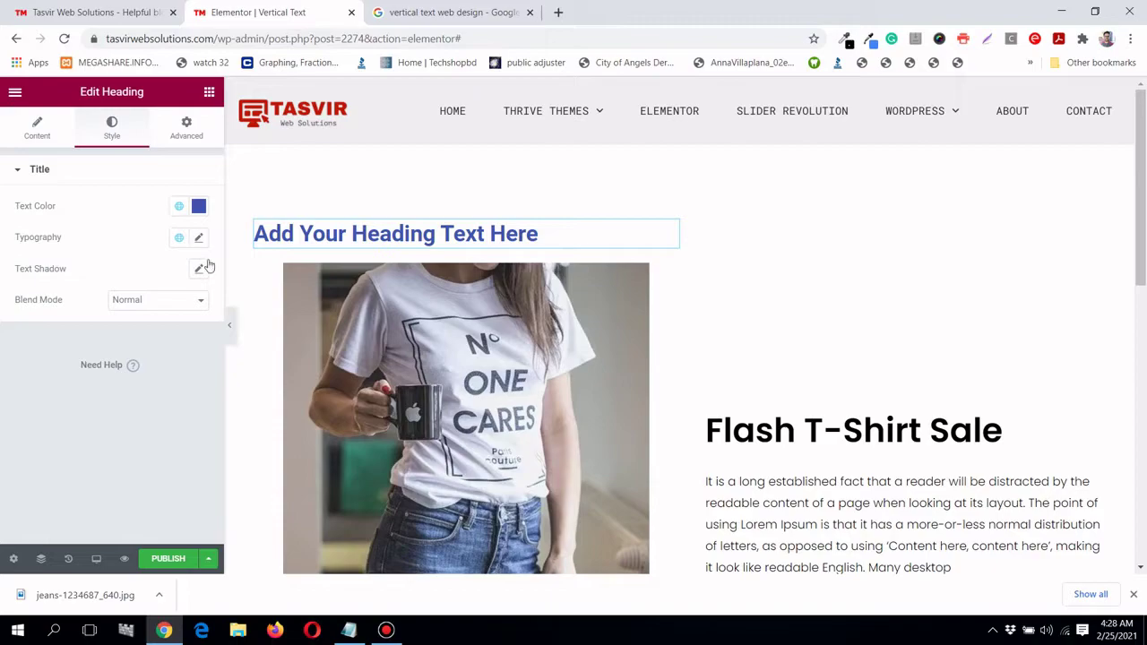
Set the heading typography to Poppins, uppercase, font size 50.
{"action": "left_click", "coordinate": [198, 238]}
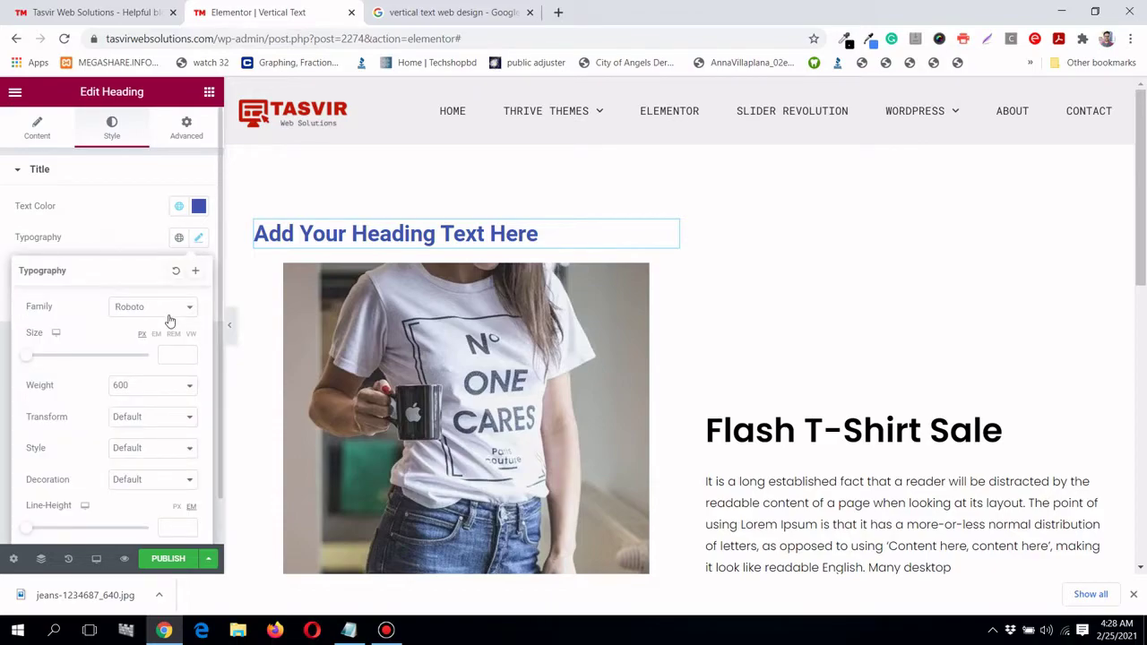
{"action": "left_click", "coordinate": [170, 314]}
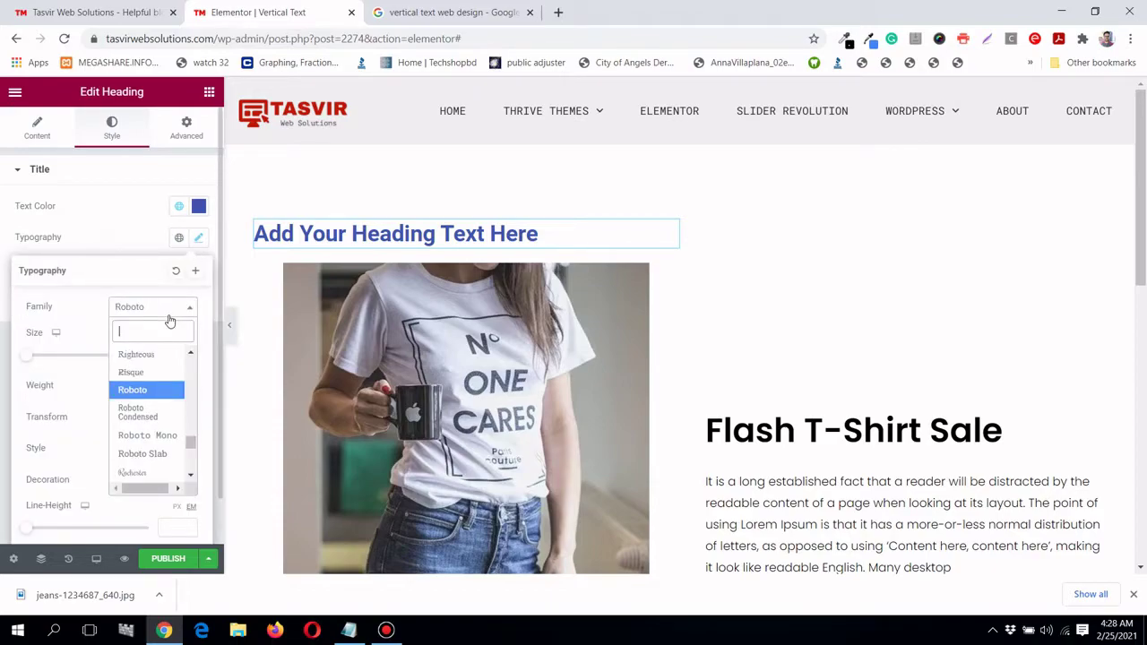
{"action": "type", "text": "pop"}
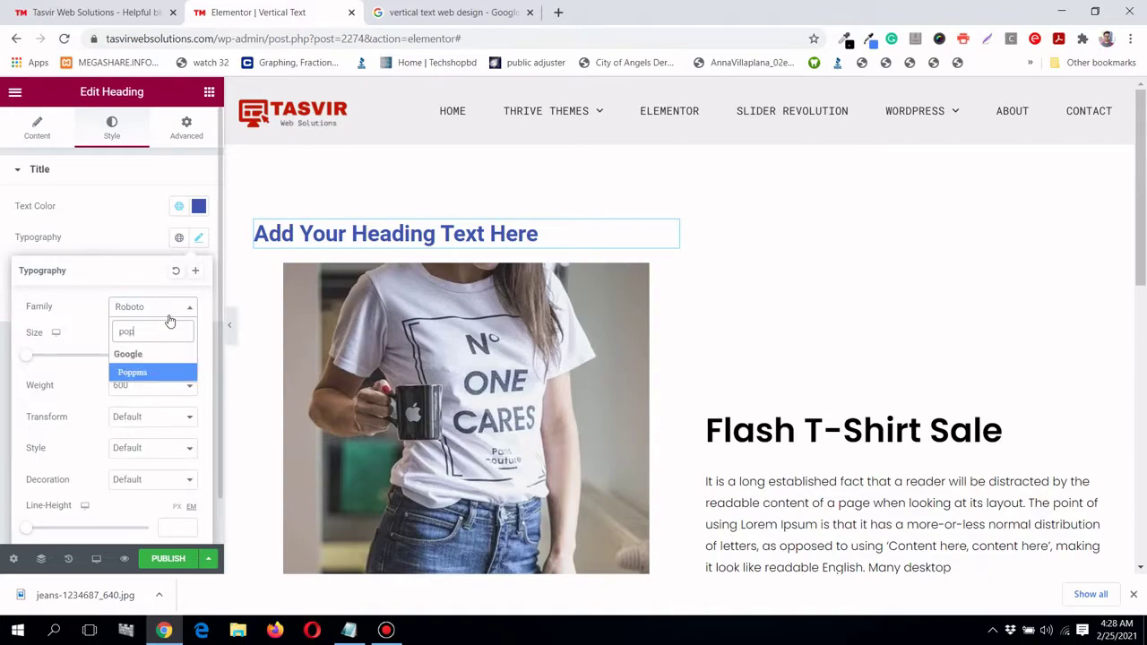
{"action": "left_click", "coordinate": [169, 376]}
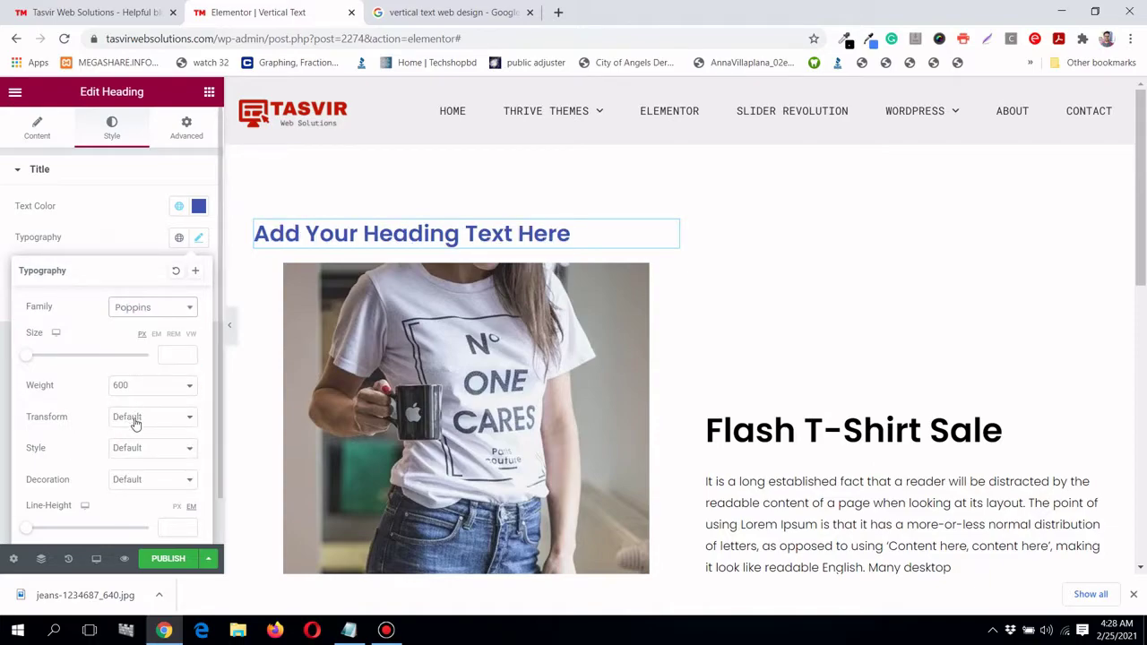
{"action": "left_click", "coordinate": [135, 422]}
{"action": "left_click", "coordinate": [135, 444]}
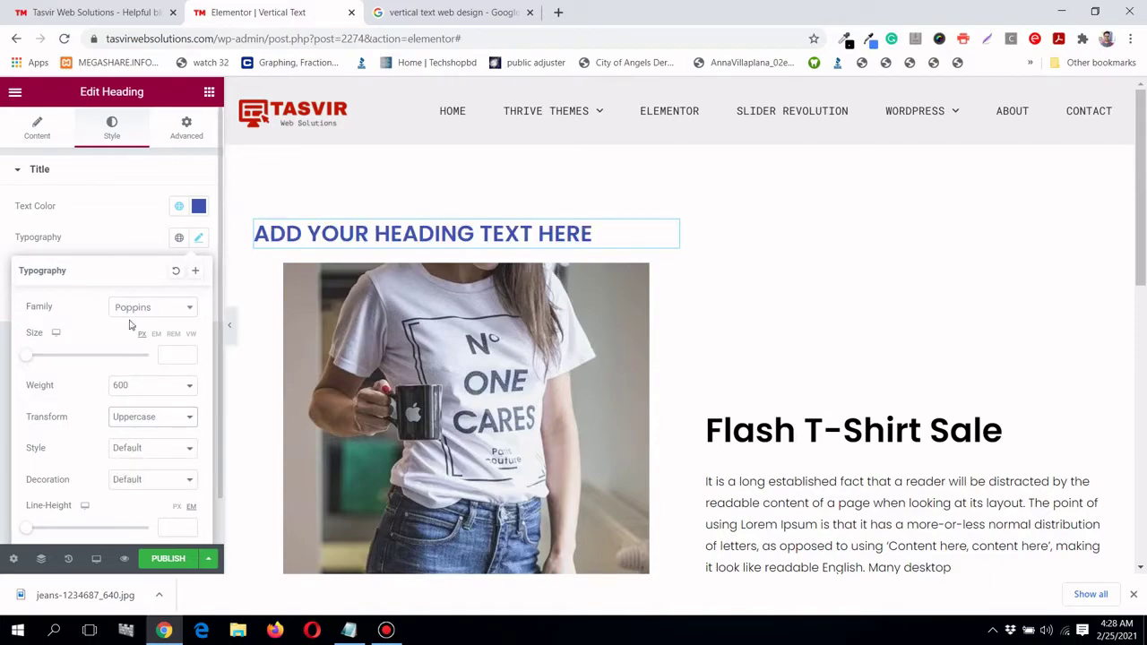
{"action": "left_click", "coordinate": [198, 242]}
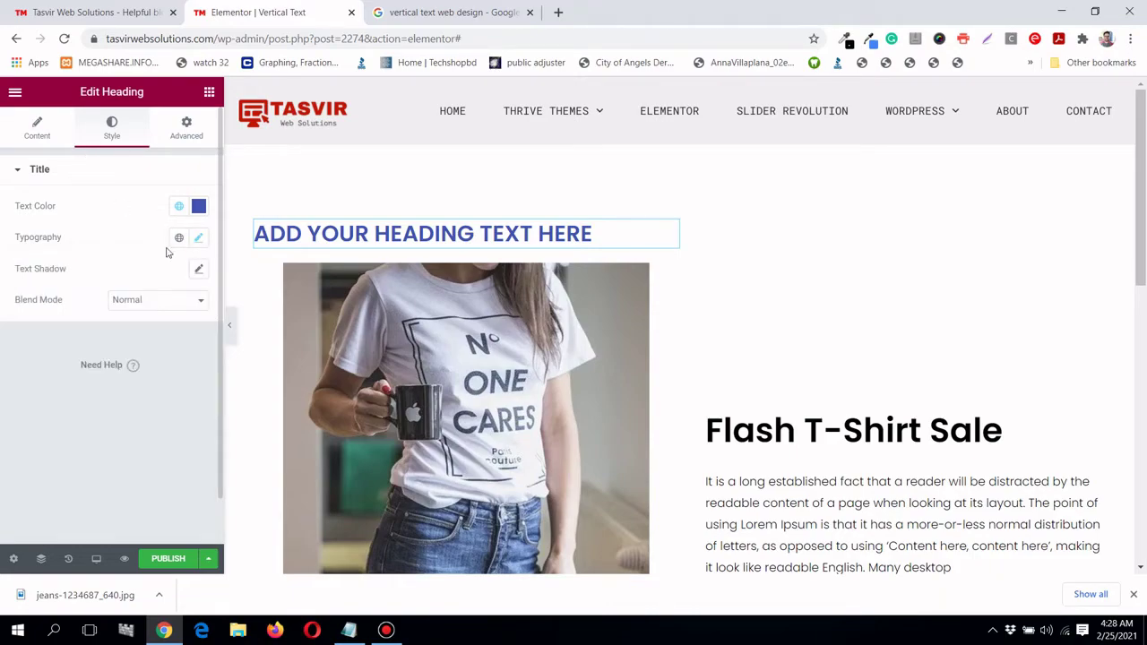
{"action": "left_click", "coordinate": [199, 238]}
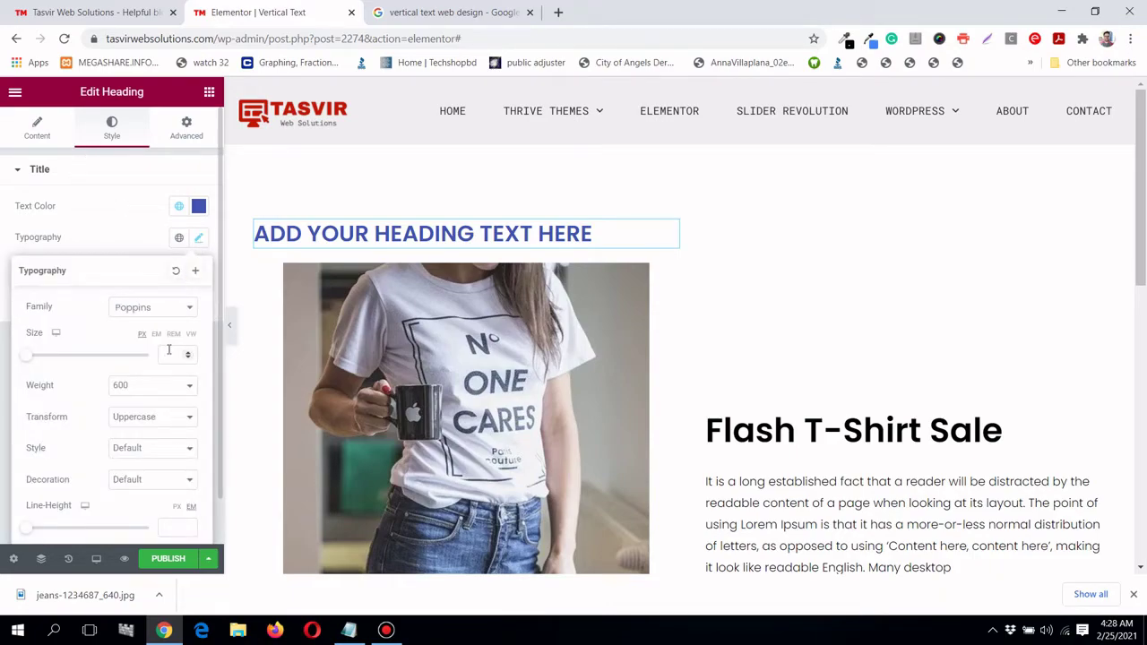
{"action": "left_click", "coordinate": [169, 353]}
{"action": "type", "text": "4"}
{"action": "type", "text": "0"}
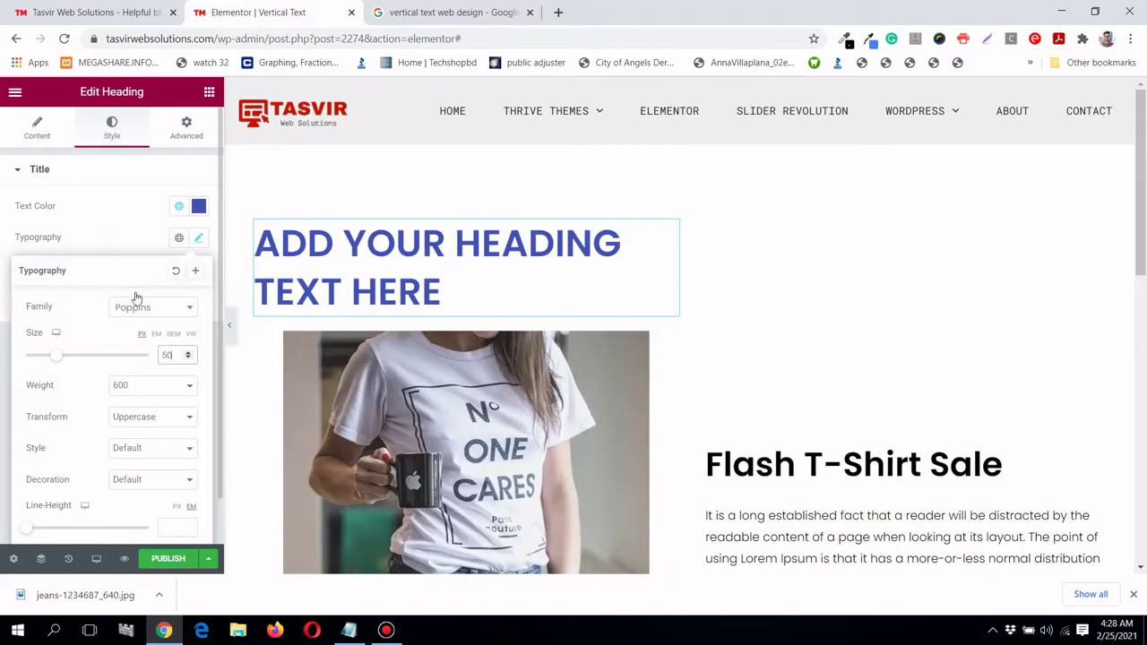
{"action": "left_click", "coordinate": [145, 231]}
Replace the heading's title with '50% Off on tshirts' and check it on the page.
{"action": "left_click", "coordinate": [41, 144]}
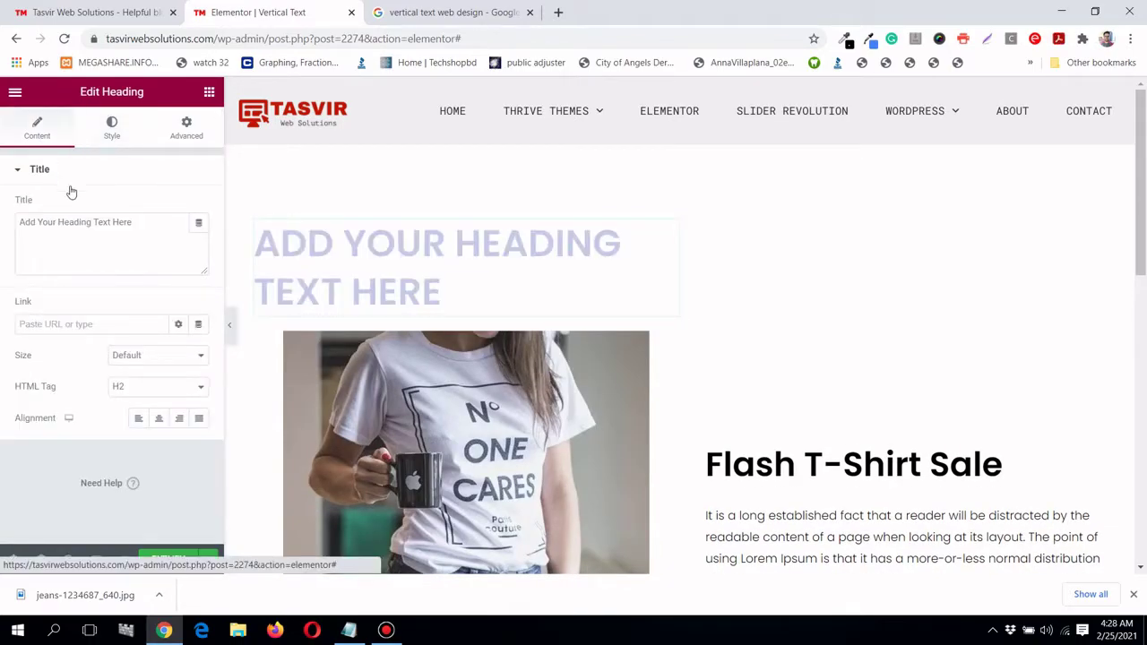
{"action": "triple_click", "coordinate": [90, 221]}
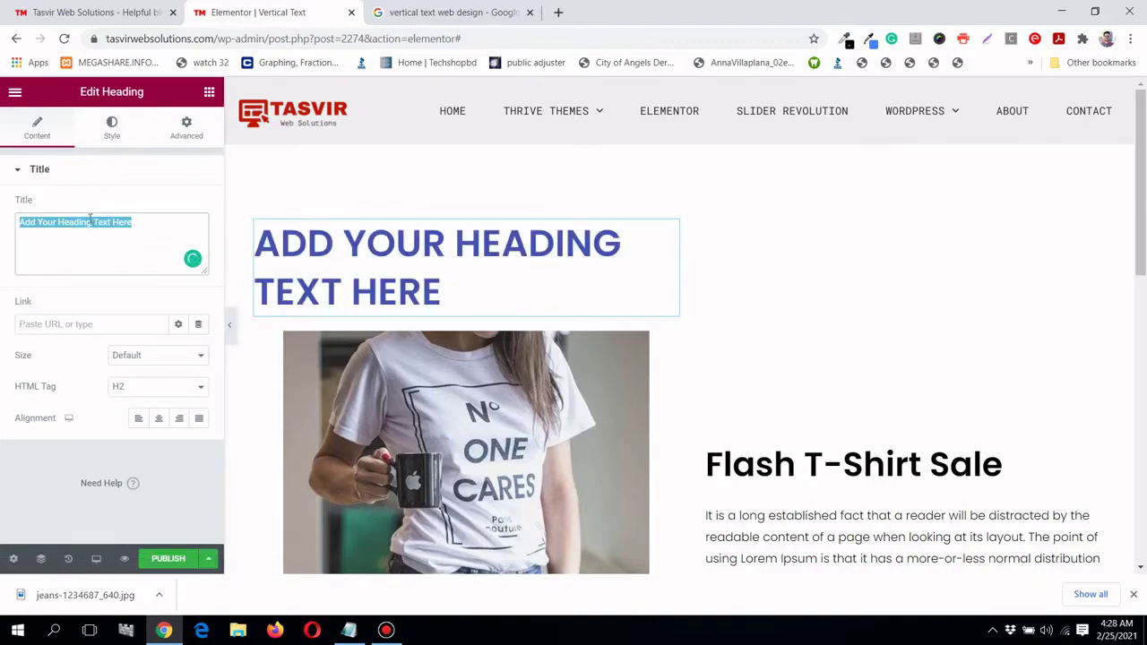
{"action": "type", "text": "5"}
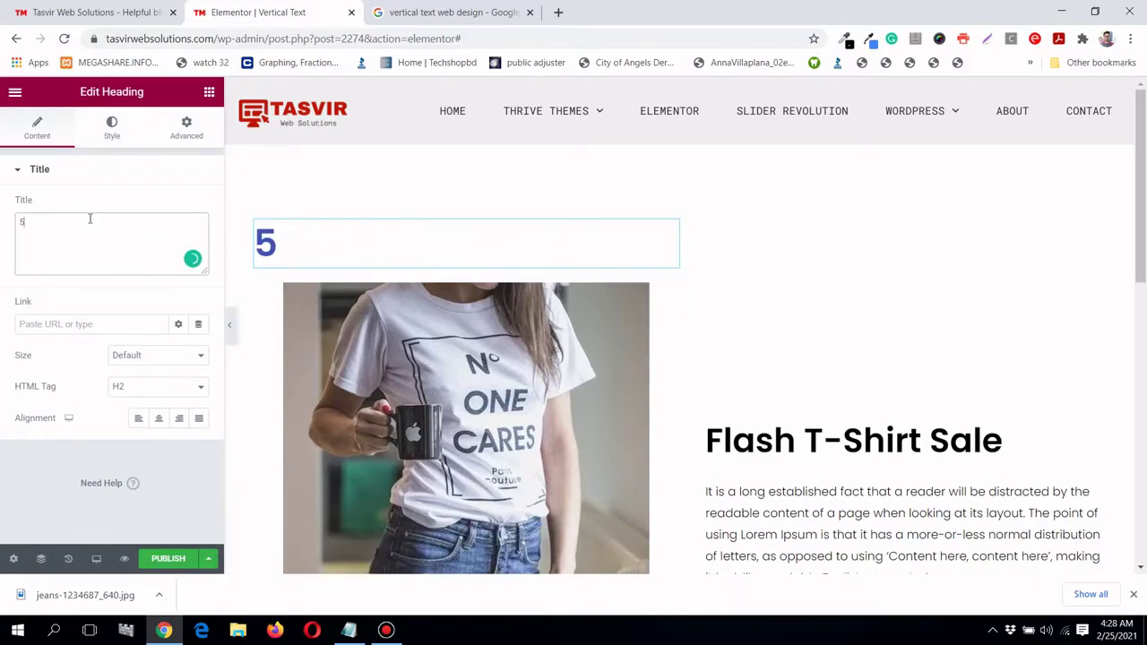
{"action": "type", "text": "0%"}
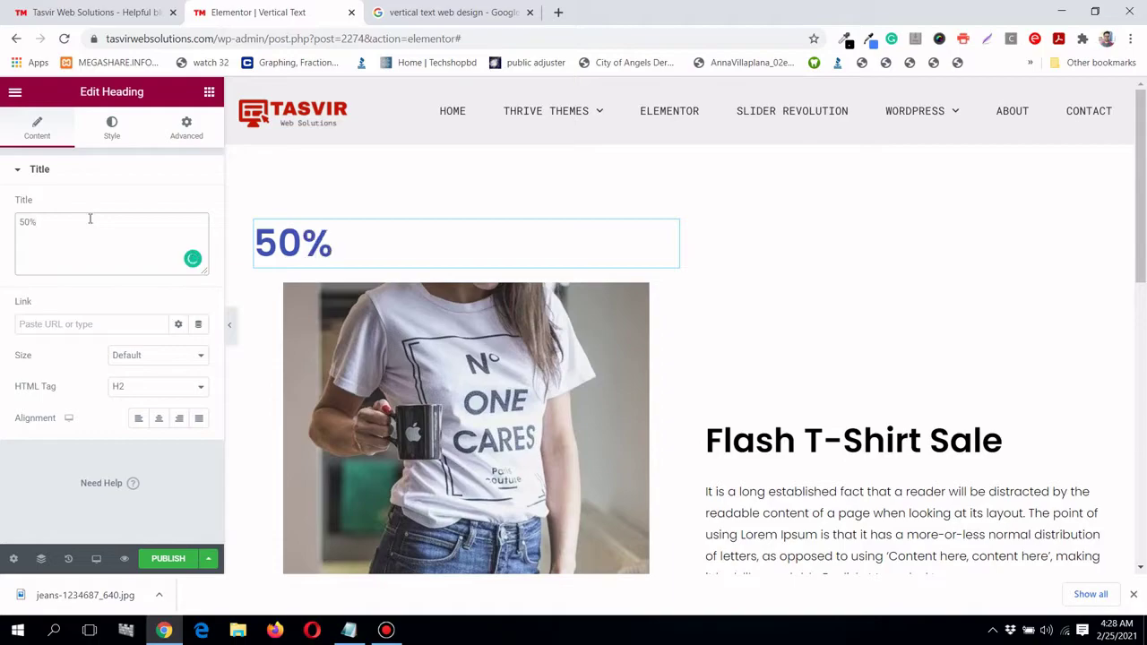
{"action": "type", "text": " Off"}
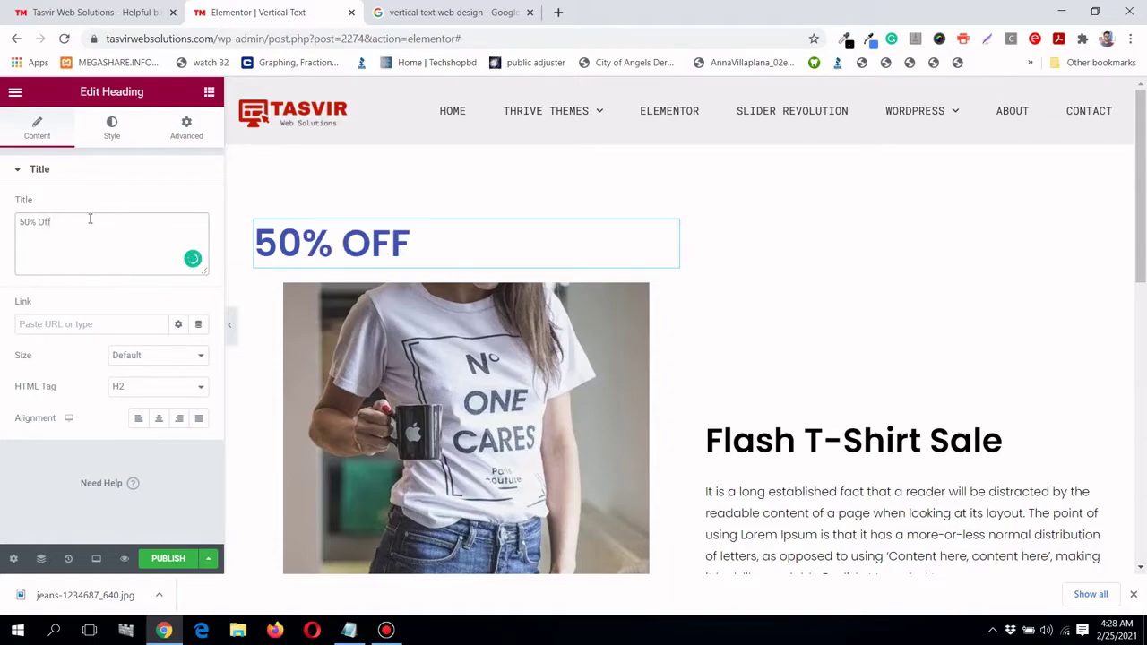
{"action": "type", "text": " on"}
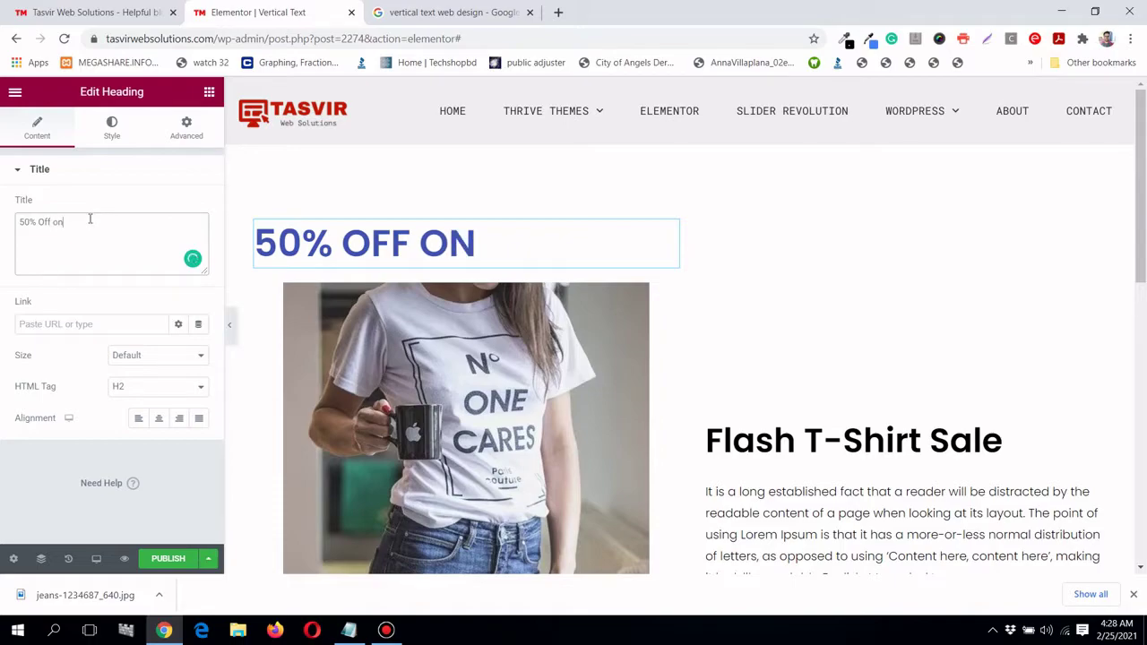
{"action": "type", "text": " tshirts"}
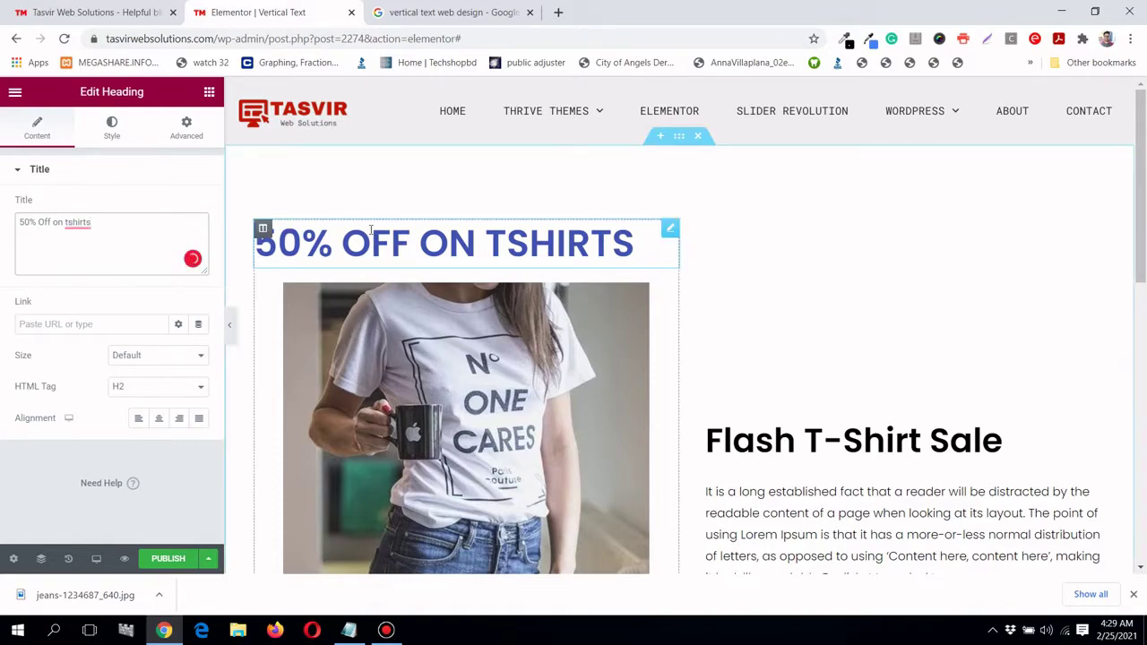
{"action": "scroll", "coordinate": [530, 254], "scroll_direction": "down", "scroll_amount": 1}
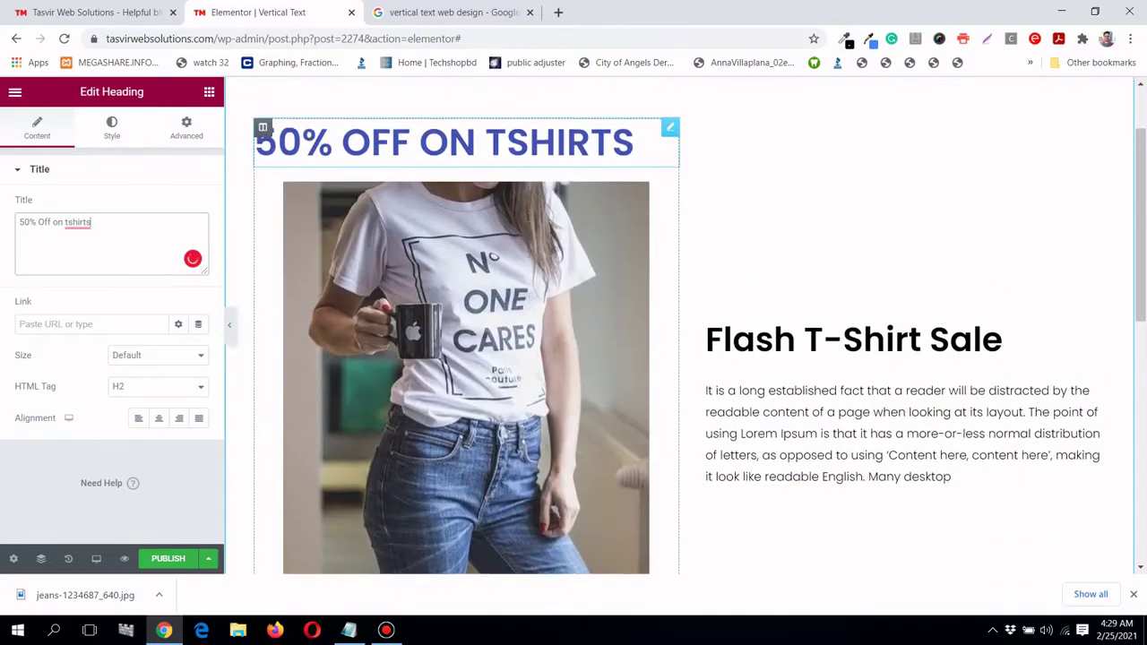
{"action": "scroll", "coordinate": [574, 254], "scroll_direction": "up", "scroll_amount": 1}
{"action": "scroll", "coordinate": [617, 253], "scroll_direction": "down", "scroll_amount": 1}
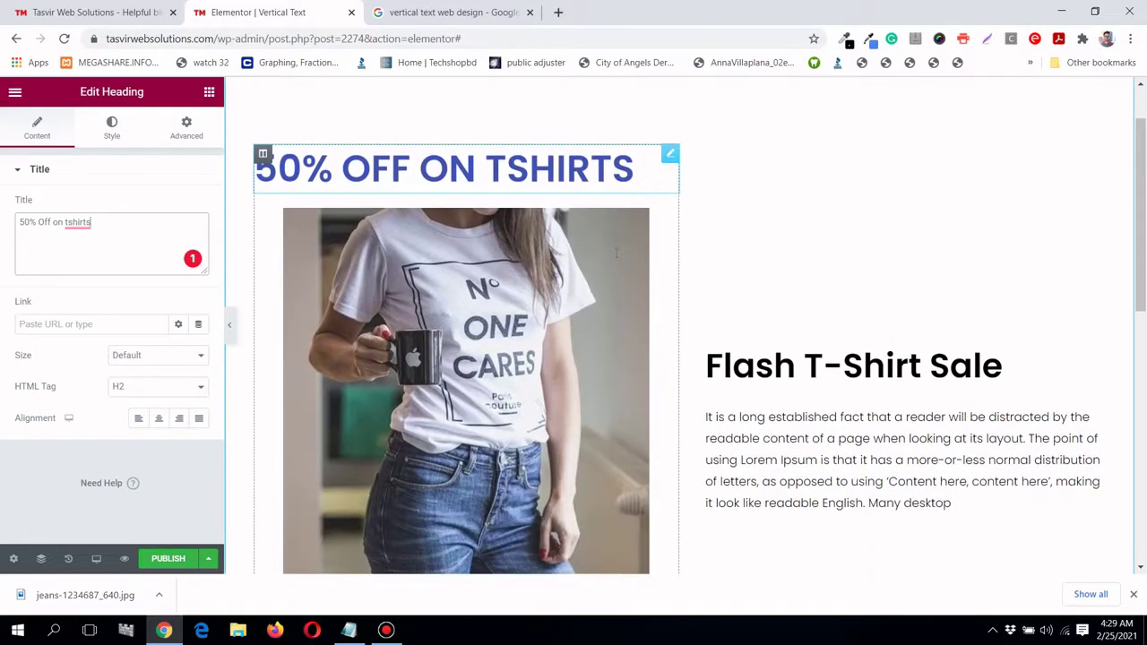
{"action": "scroll", "coordinate": [615, 252], "scroll_direction": "down", "scroll_amount": 1}
{"action": "scroll", "coordinate": [615, 252], "scroll_direction": "up", "scroll_amount": 2}
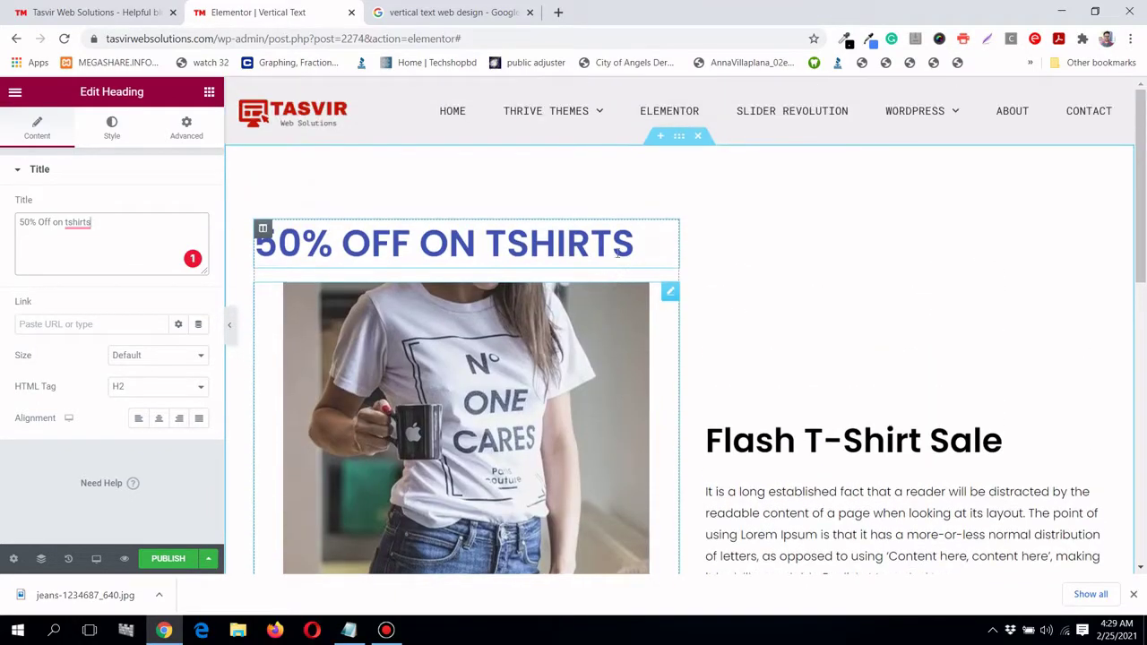
Copy the class name 'vertical' from the codes.txt notes in Notepad.
{"action": "left_click", "coordinate": [349, 631]}
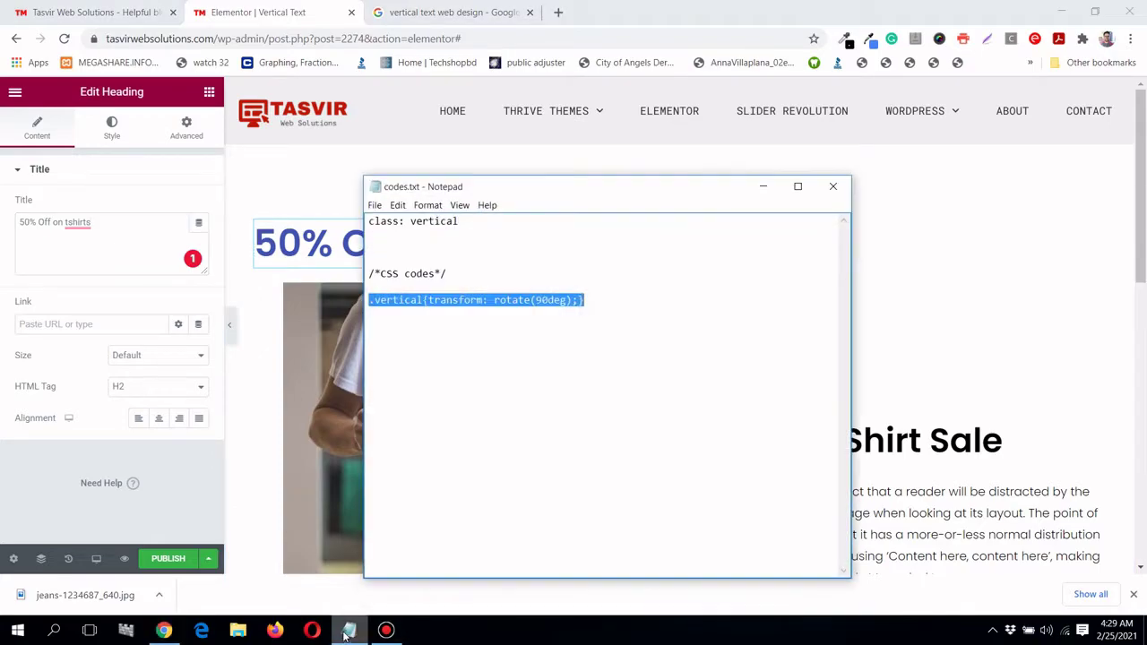
{"action": "left_click", "coordinate": [546, 418]}
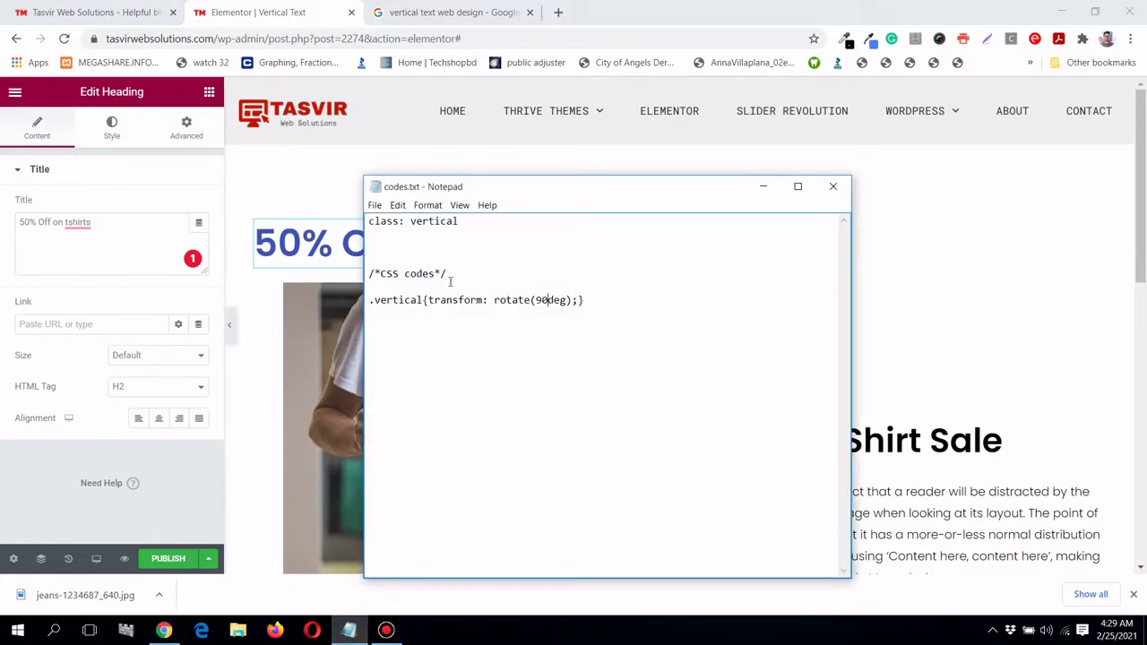
{"action": "double_click", "coordinate": [426, 224]}
{"action": "right_click", "coordinate": [442, 221]}
{"action": "left_click", "coordinate": [495, 261]}
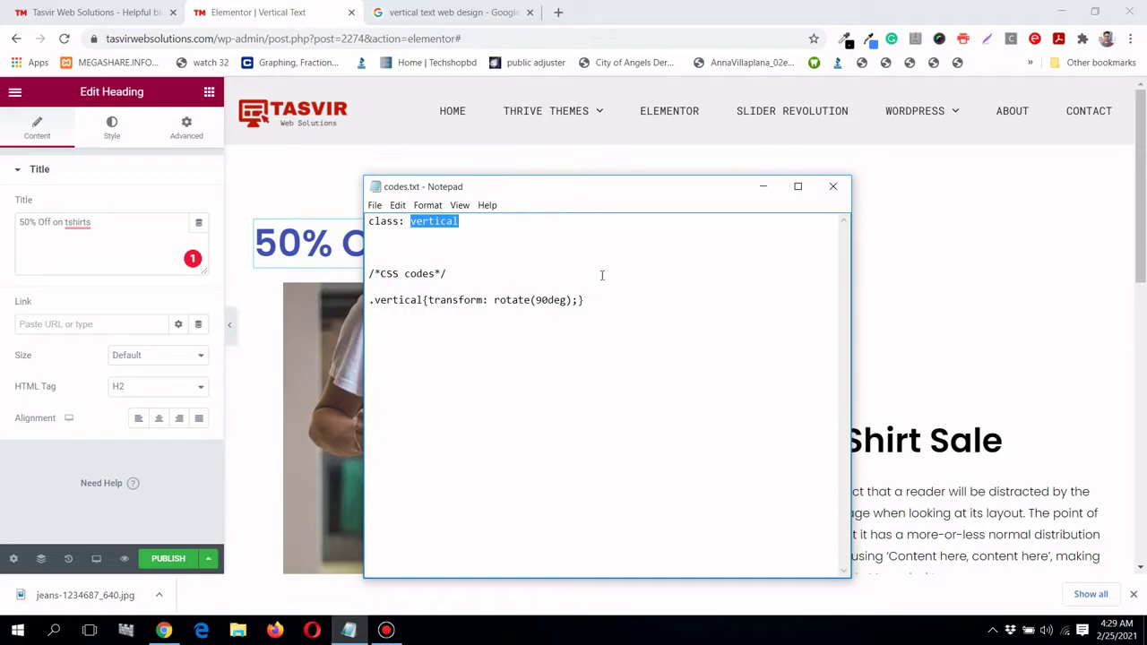
Paste 'vertical' into the heading's CSS Classes field in the Advanced tab.
{"action": "right_click", "coordinate": [439, 226]}
{"action": "left_click", "coordinate": [501, 261]}
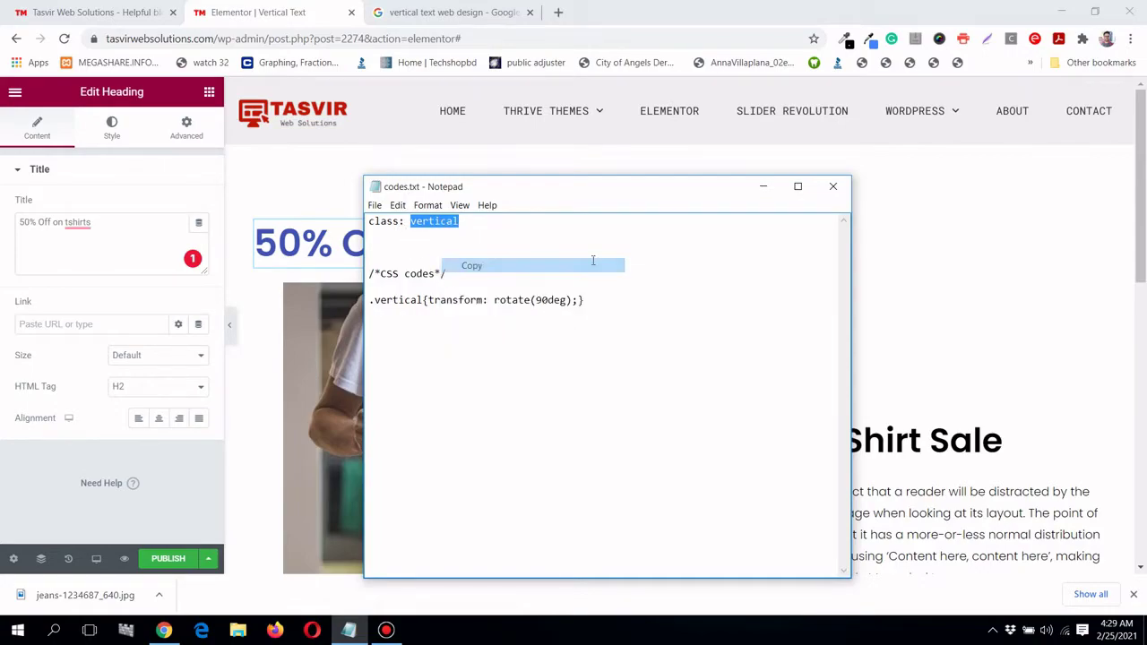
{"action": "left_click", "coordinate": [764, 190]}
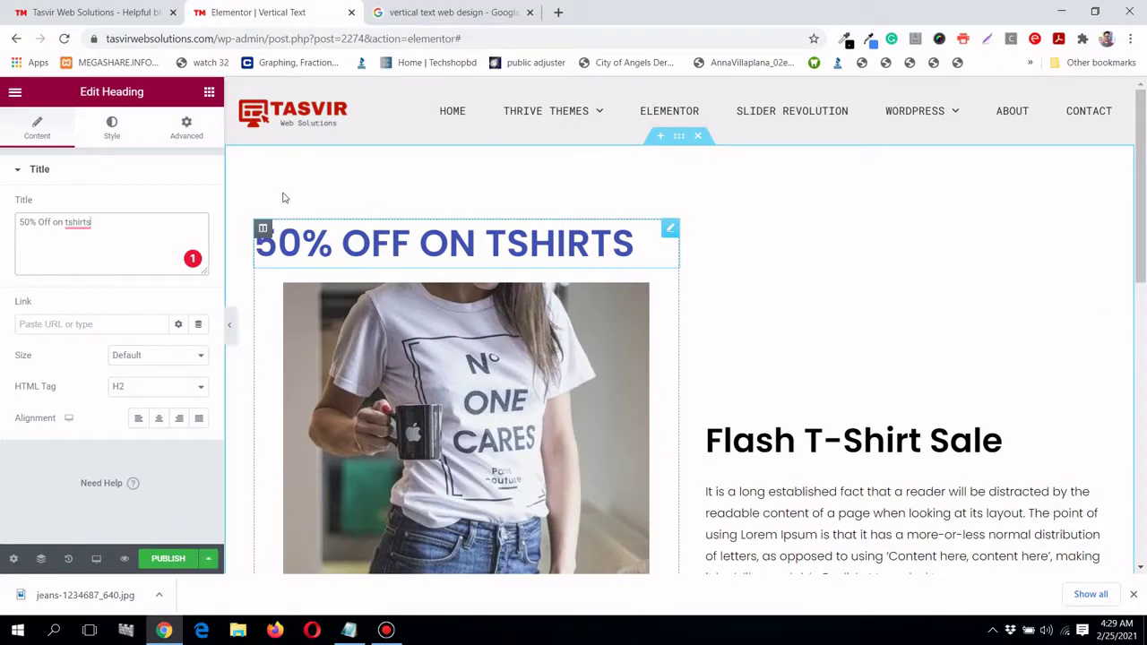
{"action": "left_click", "coordinate": [202, 141]}
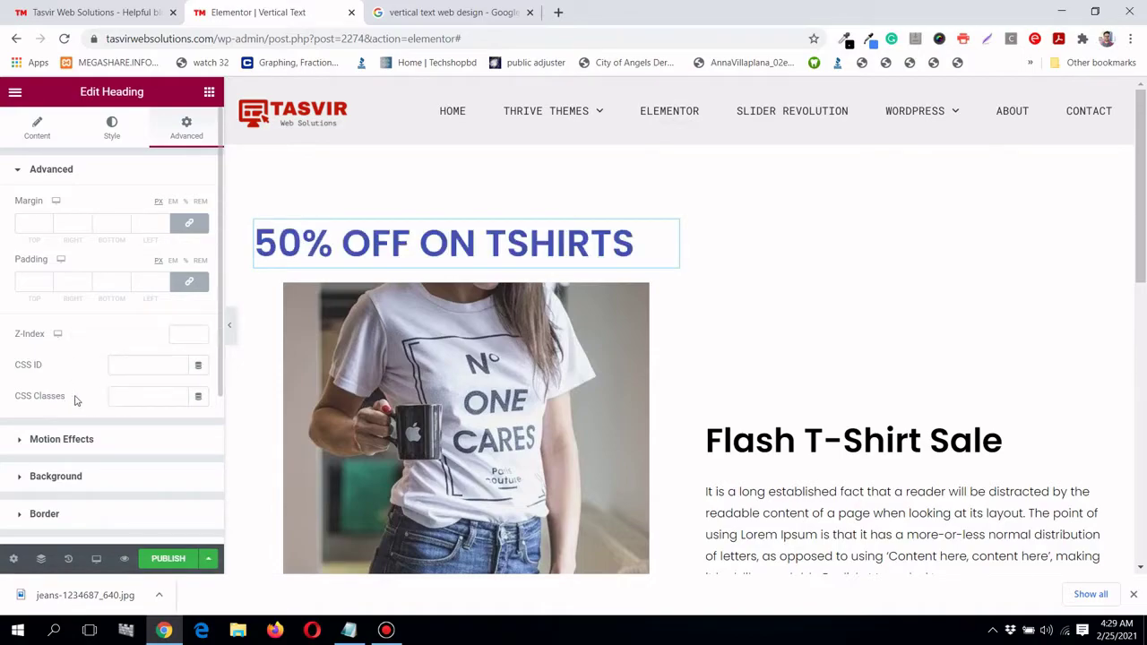
{"action": "right_click", "coordinate": [157, 396]}
{"action": "left_click", "coordinate": [204, 485]}
Copy the .vertical rotate(90deg) rule line from codes.txt.
{"action": "left_click", "coordinate": [350, 630]}
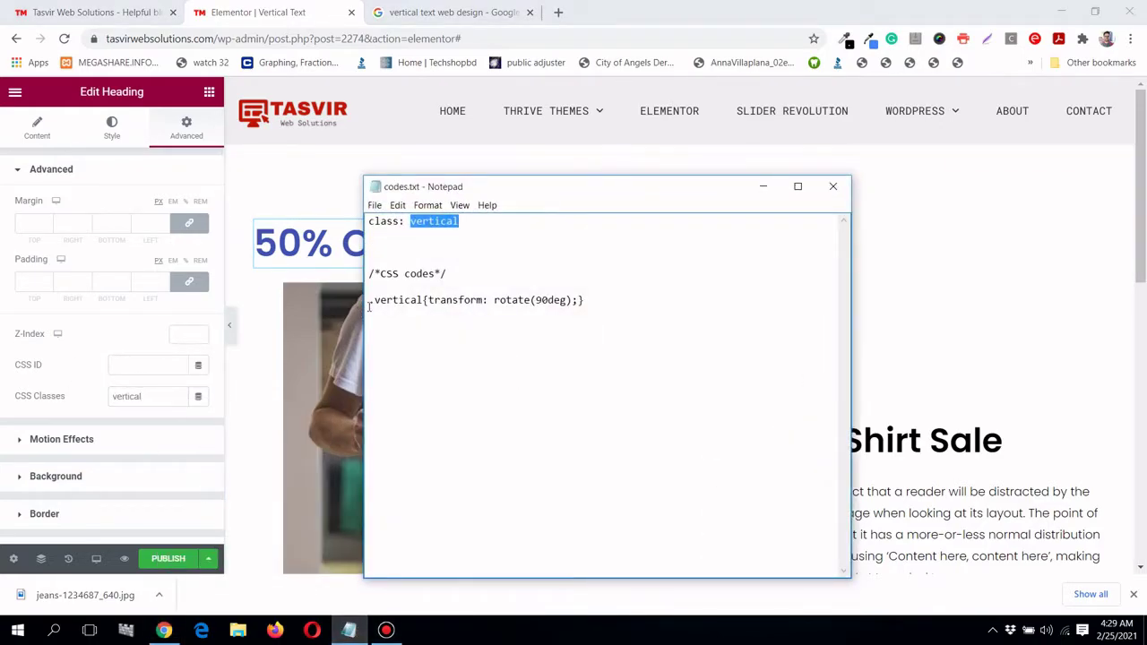
{"action": "left_click_drag", "start_coordinate": [369, 303], "coordinate": [579, 306]}
{"action": "right_click", "coordinate": [579, 306]}
{"action": "left_click", "coordinate": [615, 346]}
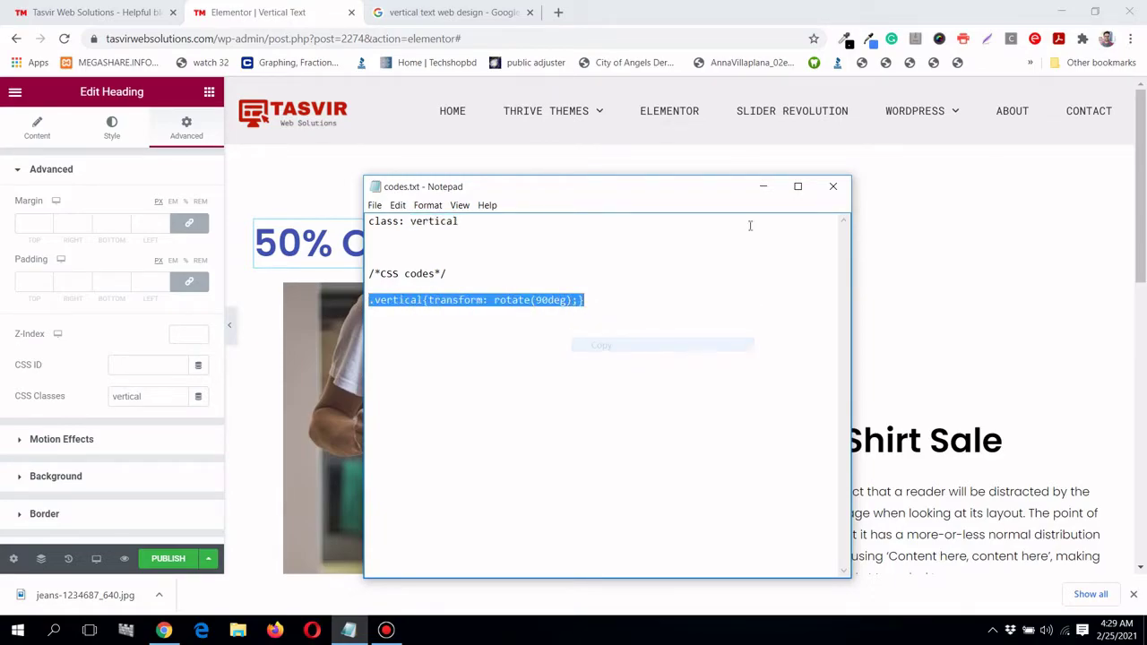
{"action": "left_click", "coordinate": [765, 191]}
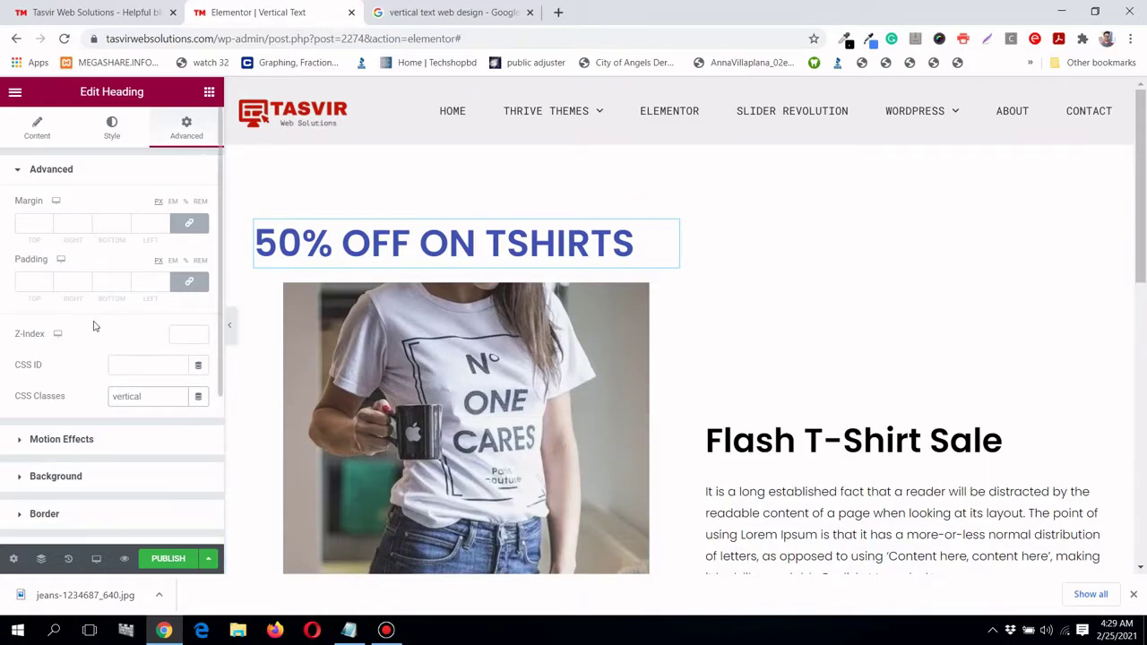
Paste the .vertical rotate(90deg) rule into the heading's Custom CSS box.
{"action": "scroll", "coordinate": [94, 328], "scroll_direction": "down", "scroll_amount": 3}
{"action": "left_click", "coordinate": [101, 443]}
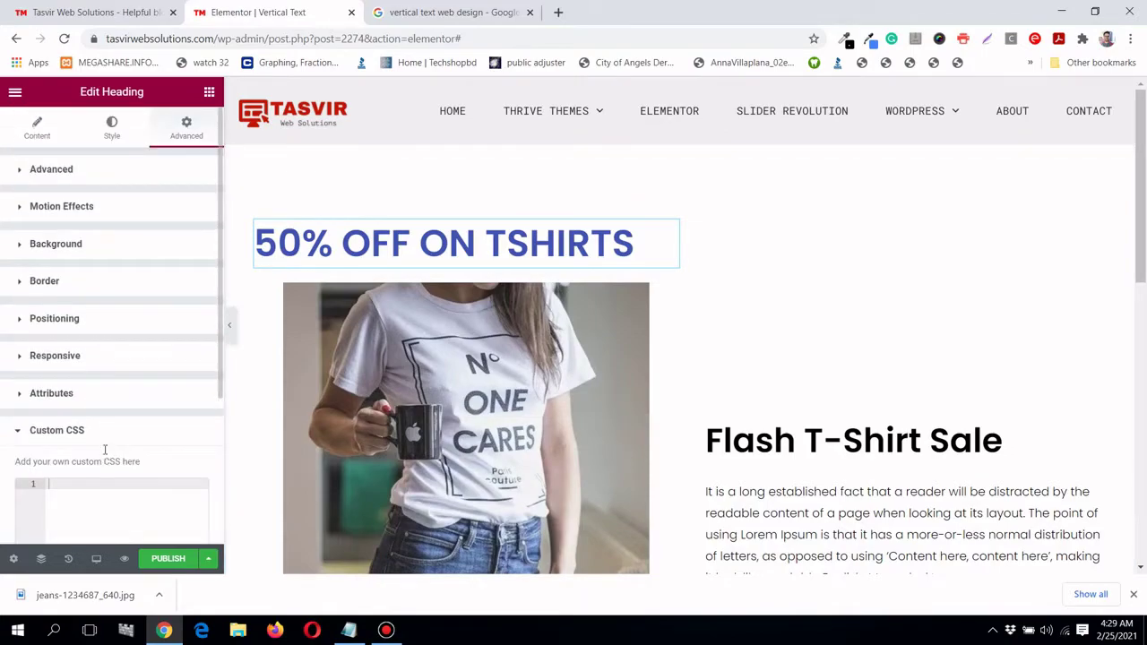
{"action": "scroll", "coordinate": [100, 448], "scroll_direction": "down", "scroll_amount": 2}
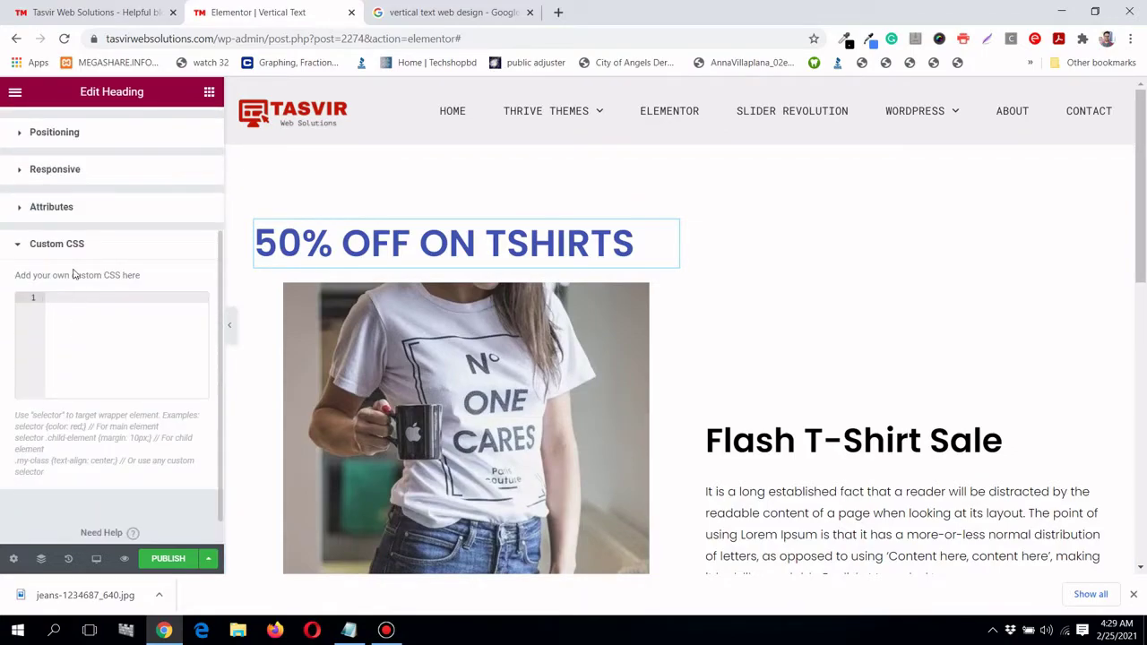
{"action": "right_click", "coordinate": [60, 297]}
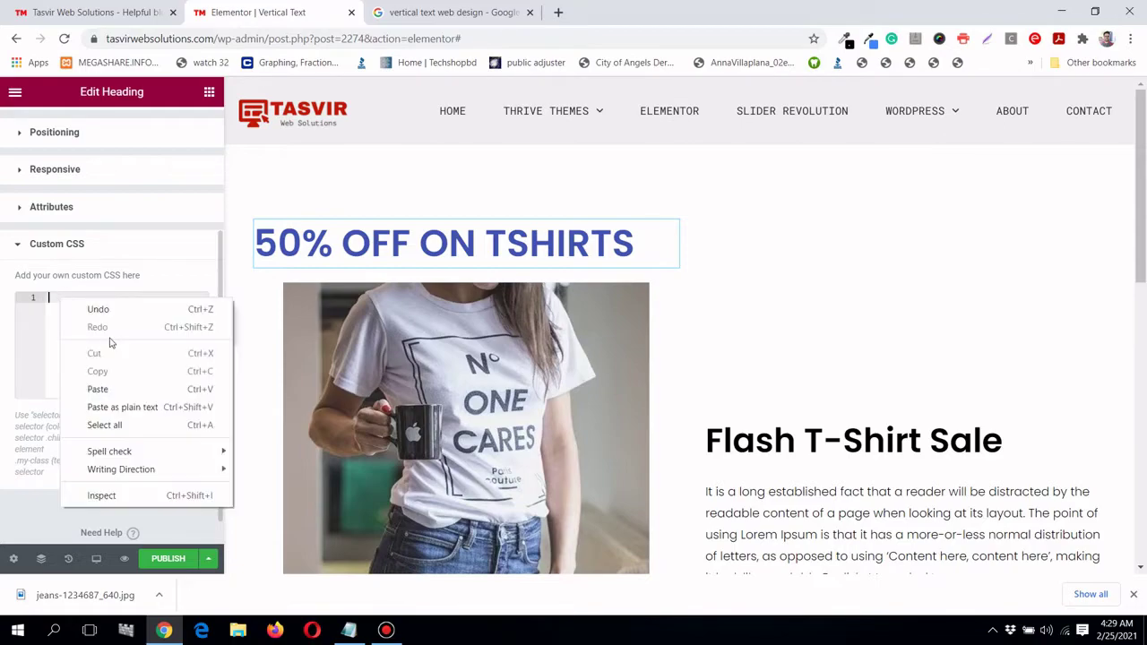
{"action": "left_click", "coordinate": [108, 388]}
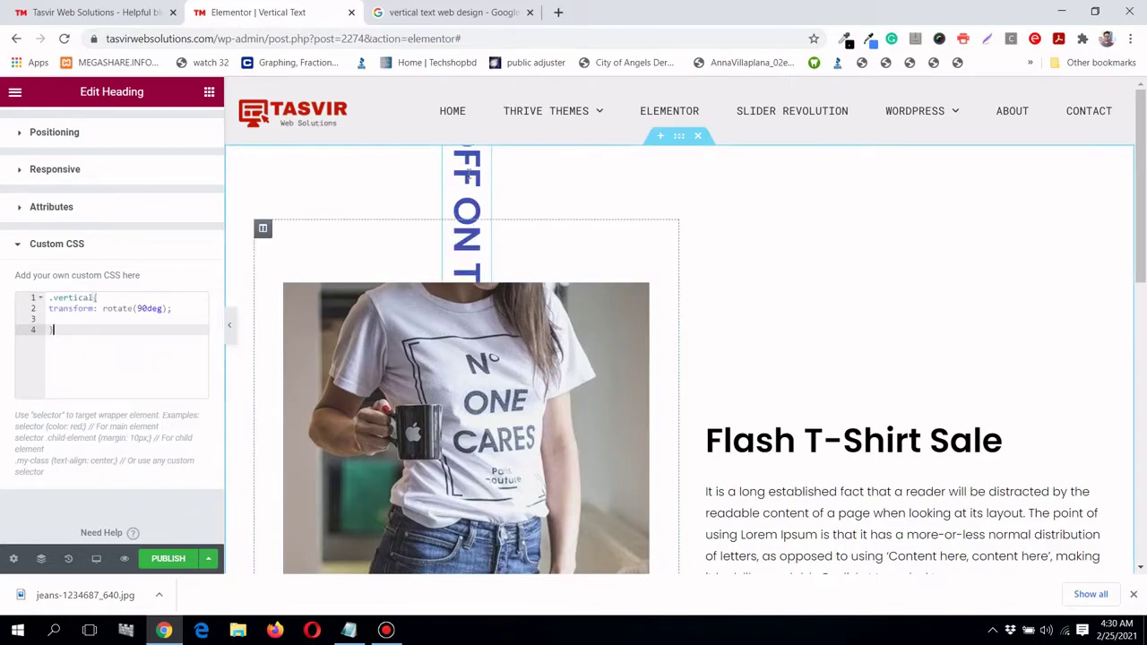
{"action": "scroll", "coordinate": [73, 289], "scroll_direction": "up", "scroll_amount": 2}
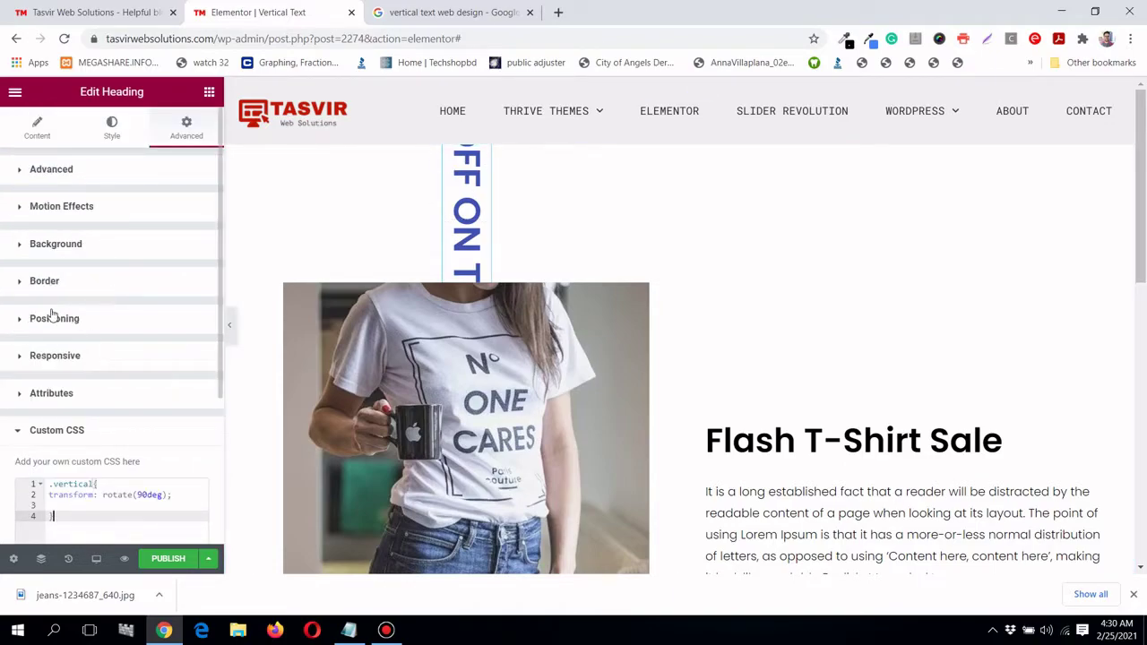
{"action": "scroll", "coordinate": [56, 296], "scroll_direction": "down", "scroll_amount": 1}
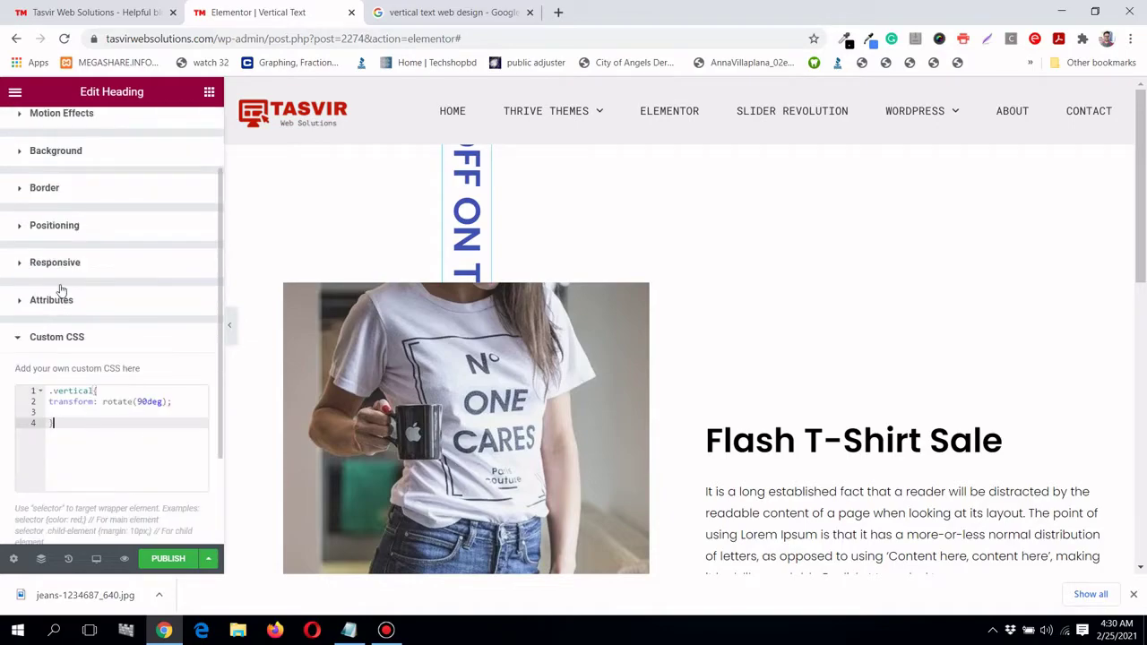
Set the heading's position to Absolute with horizontal offset -290 and vertical offset 310.
{"action": "left_click", "coordinate": [81, 238]}
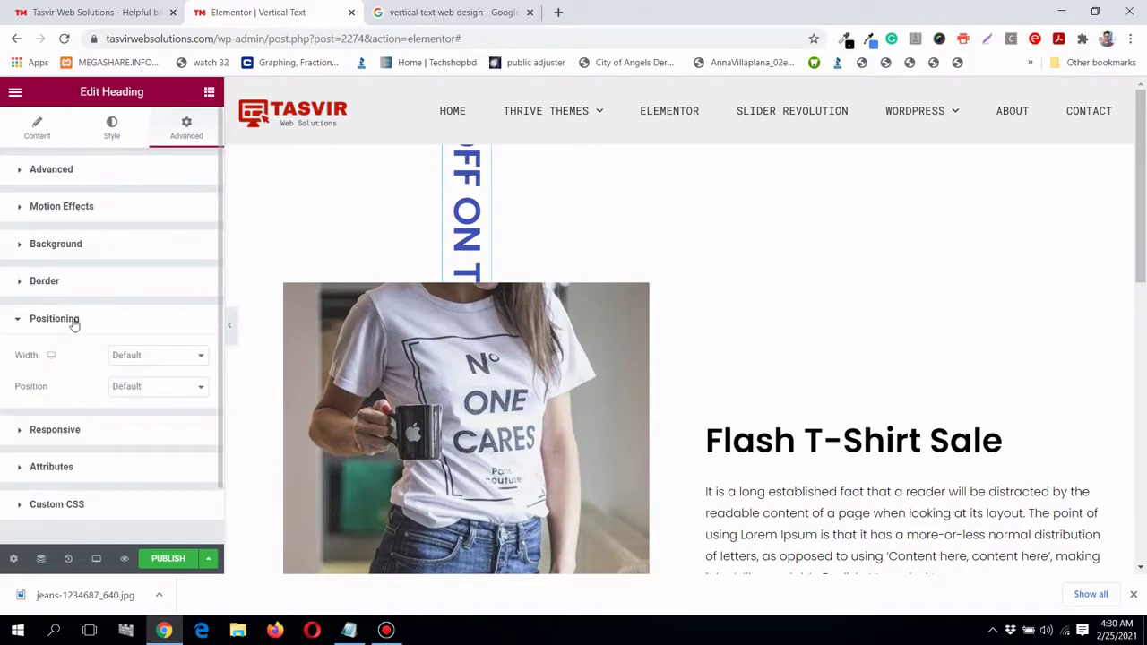
{"action": "left_click", "coordinate": [133, 392]}
{"action": "left_click", "coordinate": [131, 413]}
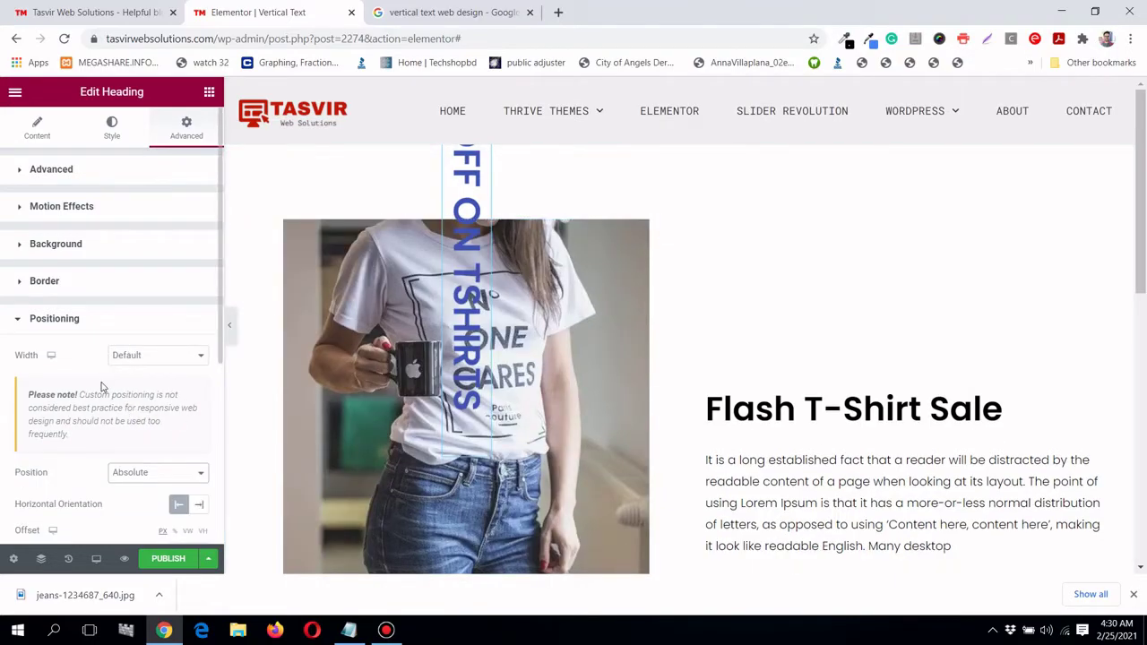
{"action": "scroll", "coordinate": [105, 388], "scroll_direction": "down", "scroll_amount": 2}
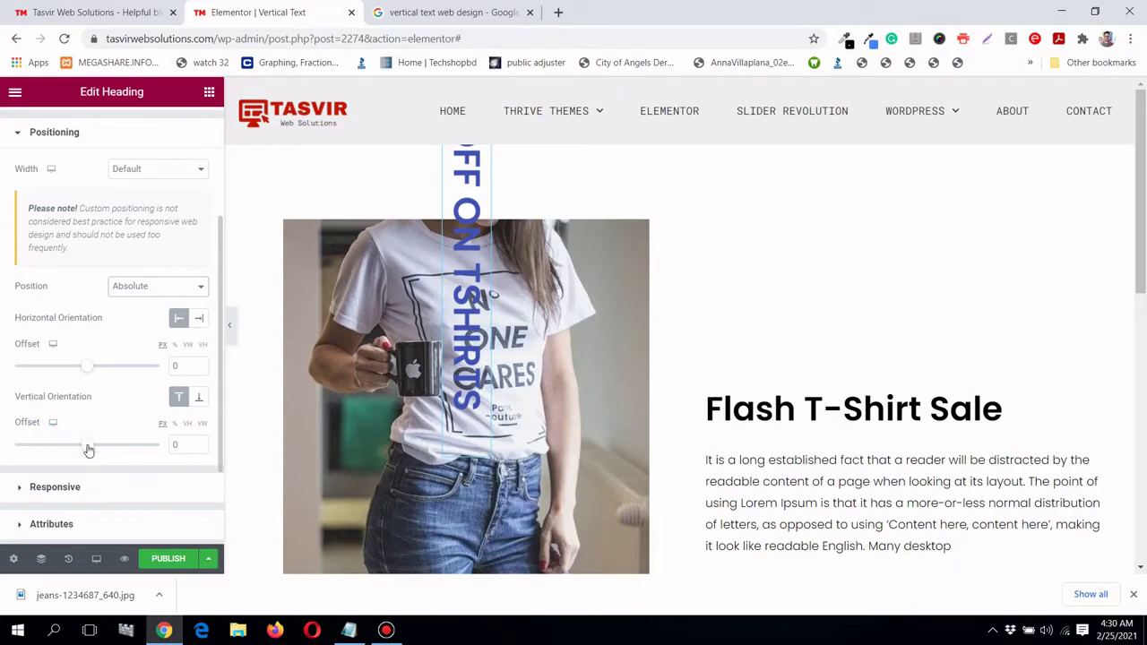
{"action": "left_click_drag", "start_coordinate": [81, 448], "coordinate": [111, 459]}
{"action": "scroll", "coordinate": [276, 391], "scroll_direction": "down", "scroll_amount": 3}
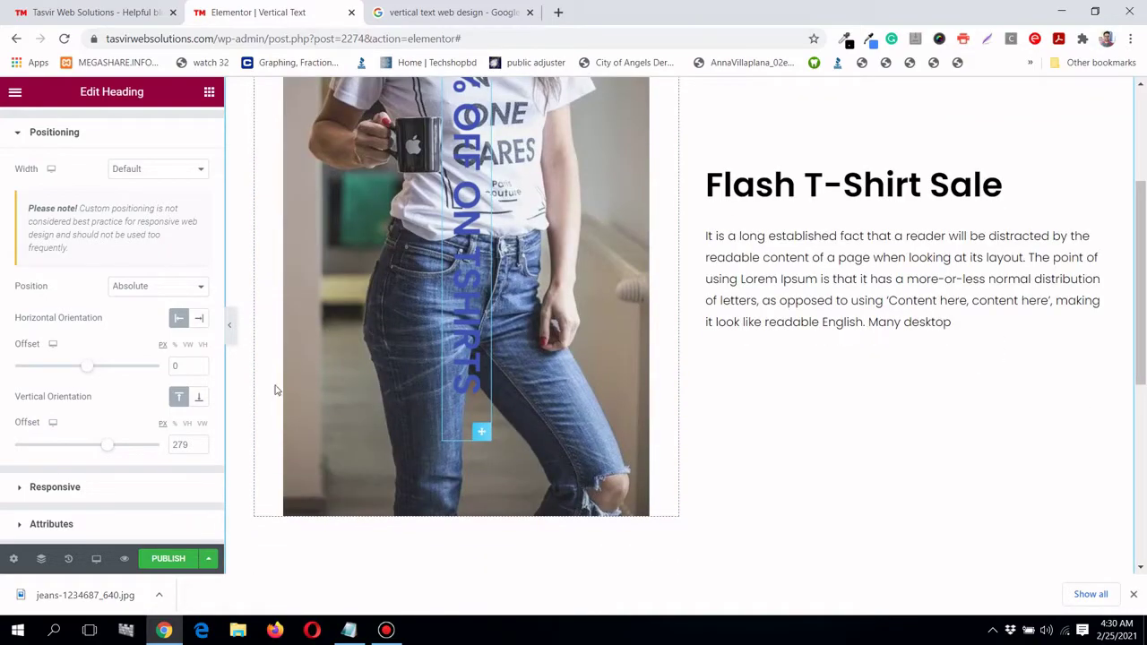
{"action": "left_click_drag", "start_coordinate": [105, 446], "coordinate": [109, 446]}
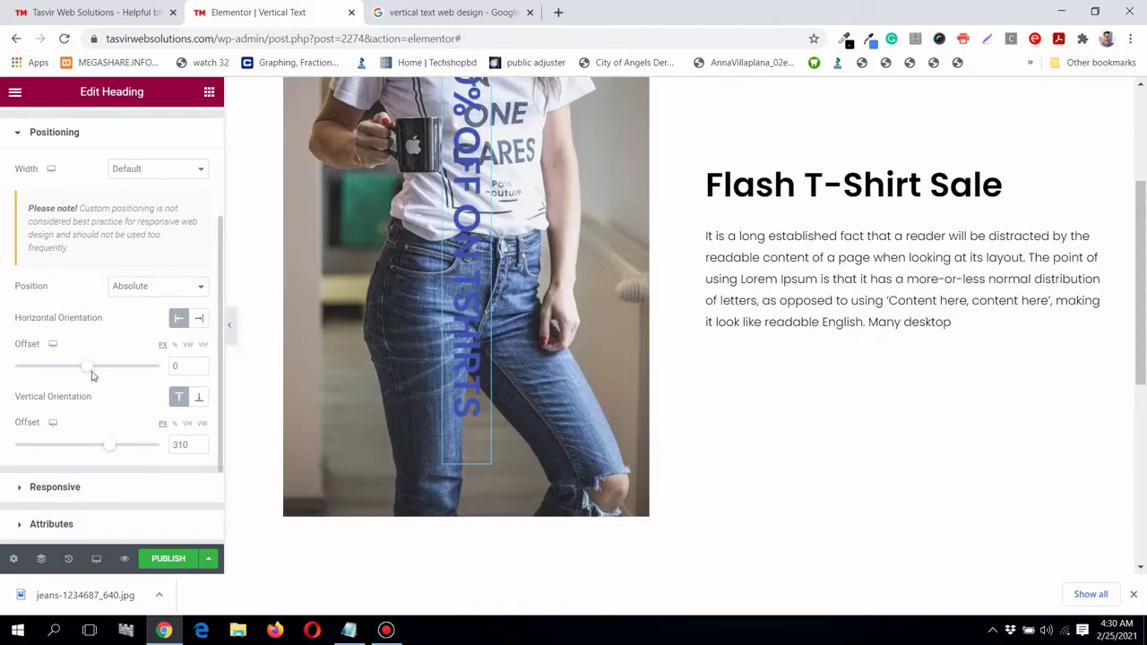
{"action": "left_click_drag", "start_coordinate": [89, 374], "coordinate": [65, 369]}
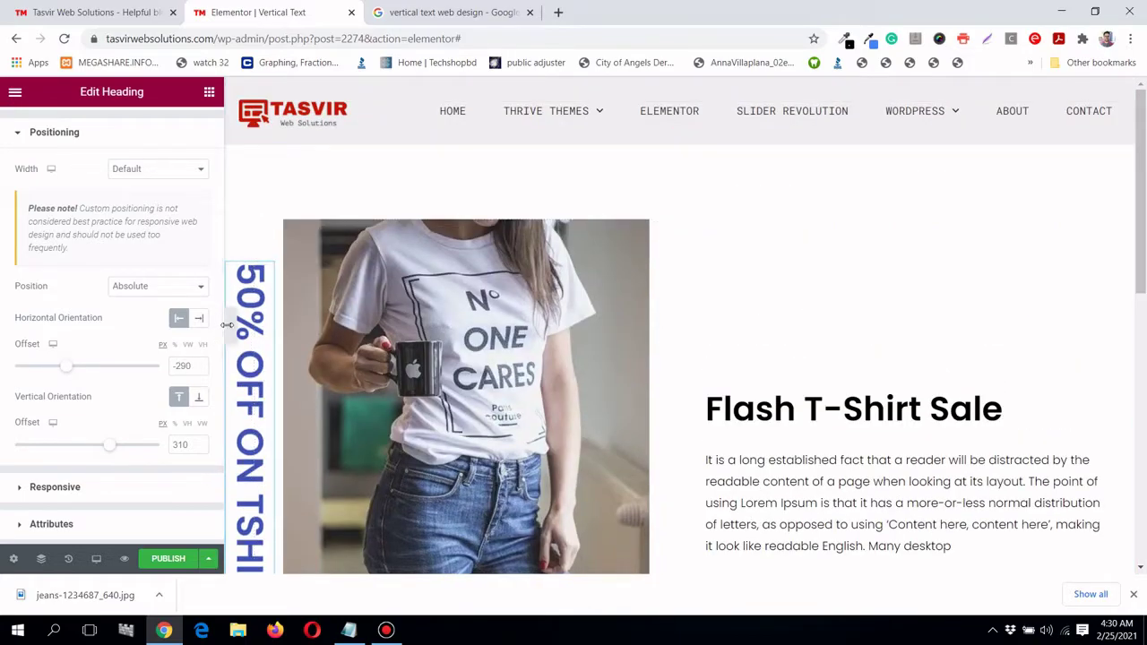
Hide the editor panel to preview the vertical heading full-width, then restore the panel.
{"action": "left_click", "coordinate": [227, 325]}
{"action": "scroll", "coordinate": [262, 309], "scroll_direction": "down", "scroll_amount": 2}
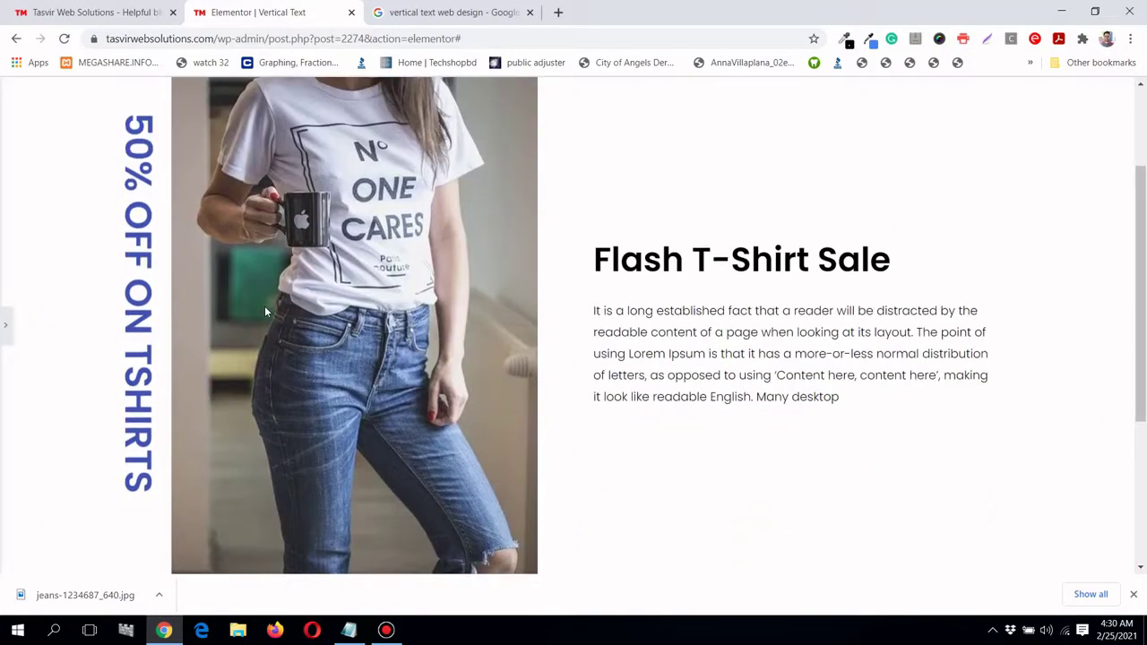
{"action": "scroll", "coordinate": [265, 311], "scroll_direction": "up", "scroll_amount": 1}
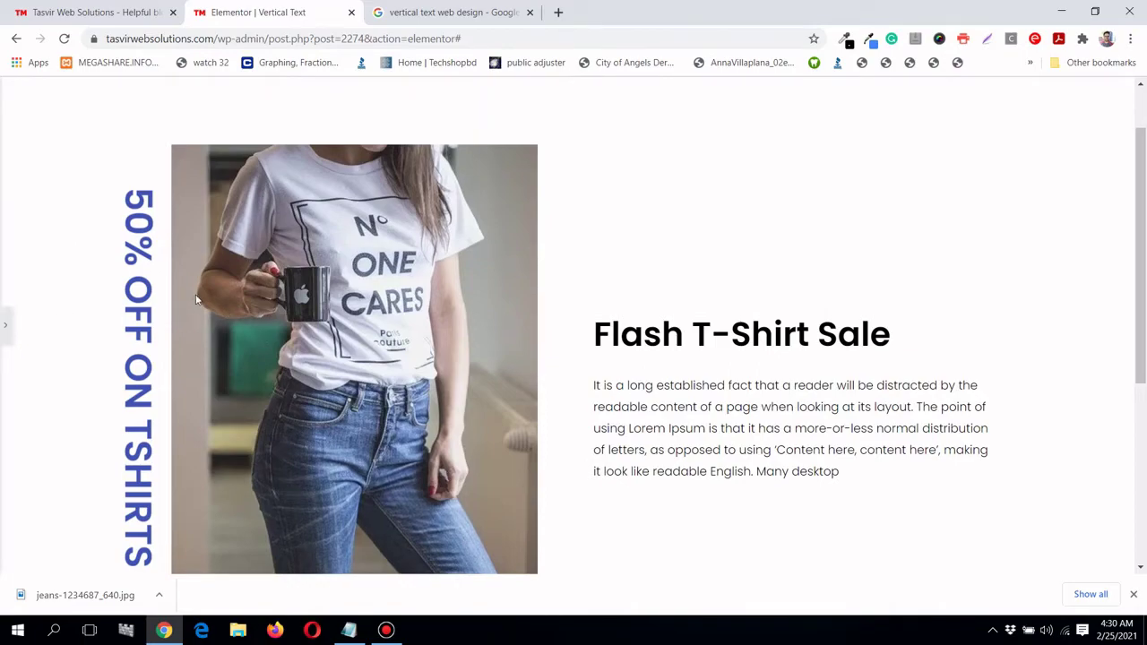
{"action": "scroll", "coordinate": [196, 296], "scroll_direction": "down", "scroll_amount": 1}
{"action": "left_click", "coordinate": [4, 325]}
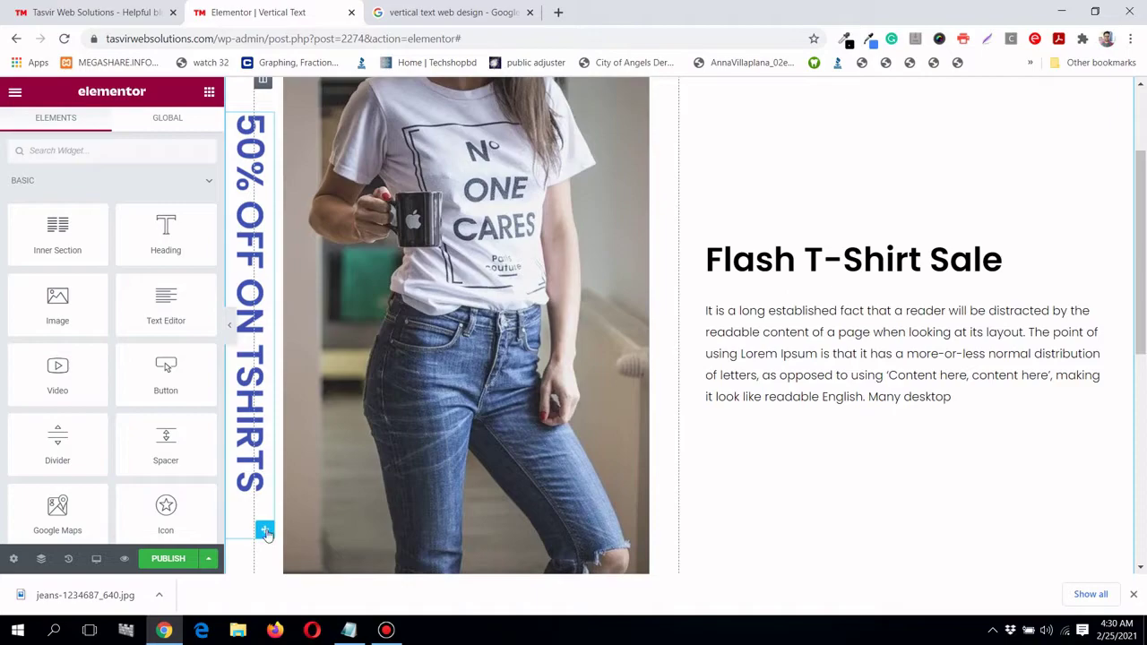
Select the vertical heading and change its horizontal offset from -290 to -300.
{"action": "left_click", "coordinate": [266, 532]}
{"action": "scroll", "coordinate": [106, 420], "scroll_direction": "down", "scroll_amount": 2}
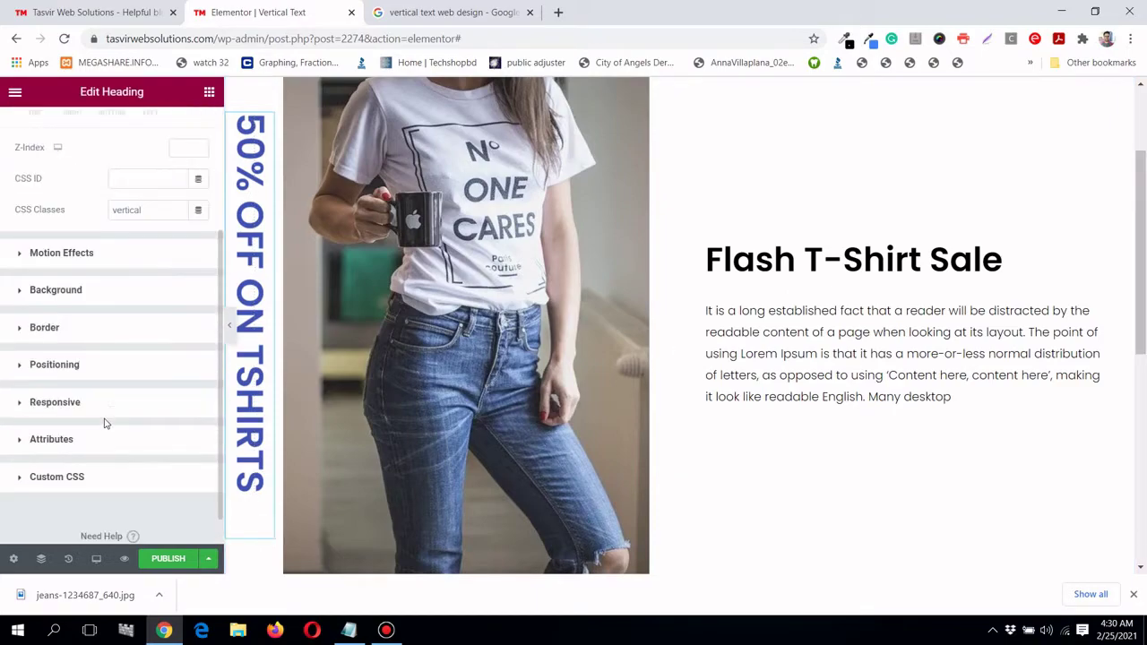
{"action": "left_click", "coordinate": [120, 365]}
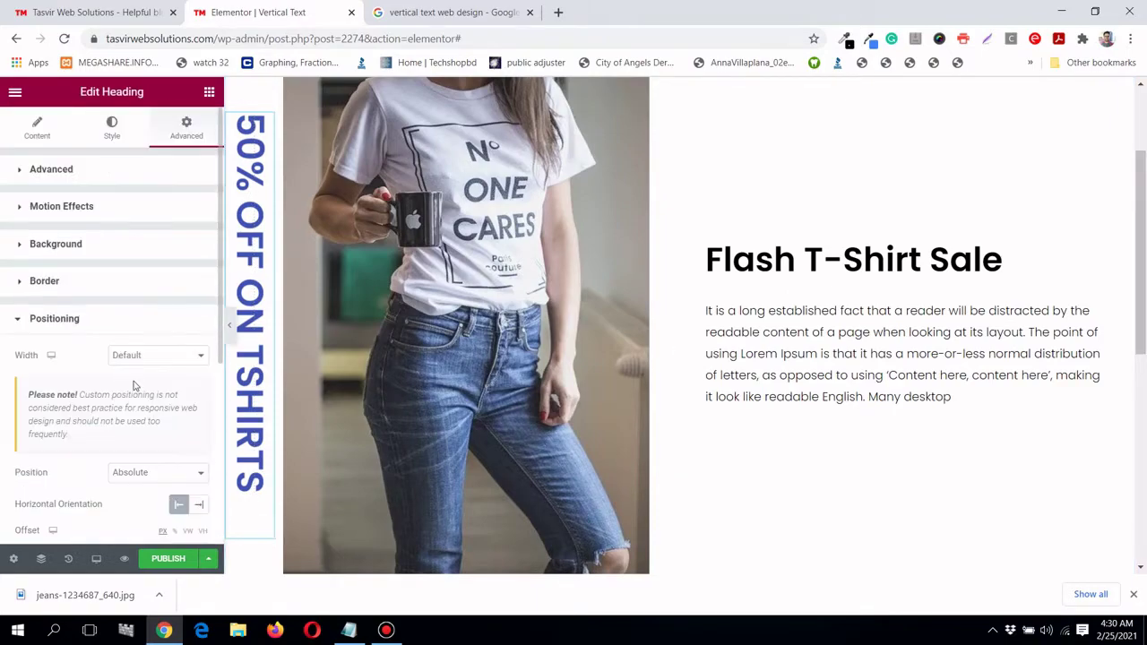
{"action": "scroll", "coordinate": [134, 410], "scroll_direction": "down", "scroll_amount": 2}
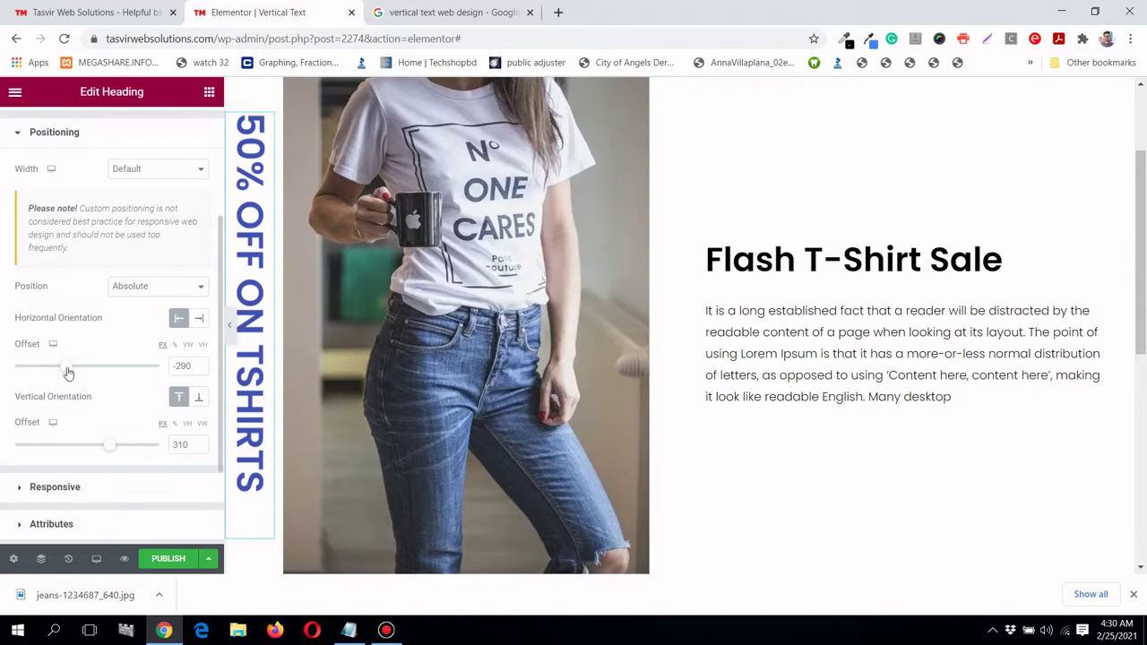
{"action": "left_click_drag", "start_coordinate": [66, 373], "coordinate": [65, 373]}
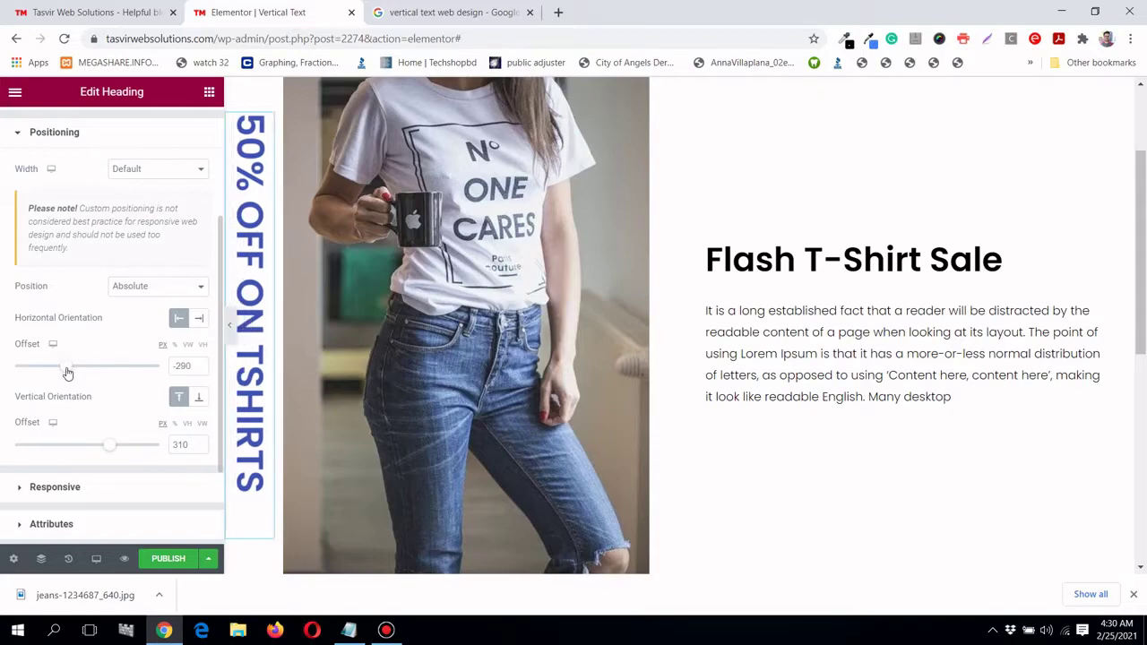
Preview the page full-width to inspect the vertical heading, then restore the editing panel.
{"action": "left_click", "coordinate": [228, 325]}
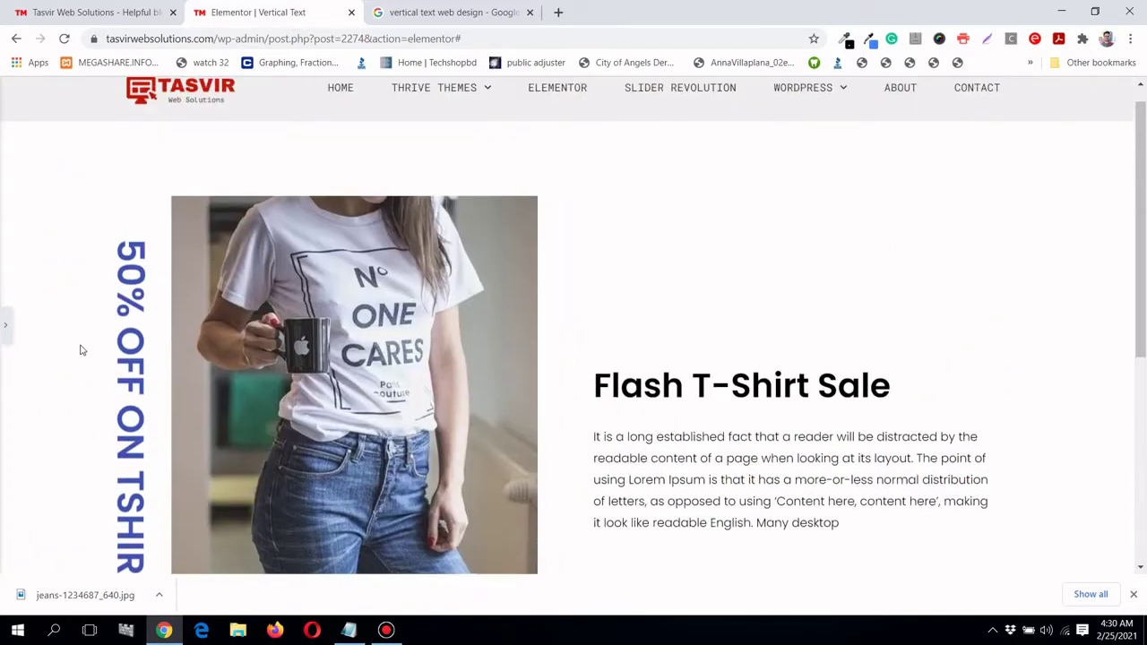
{"action": "scroll", "coordinate": [80, 350], "scroll_direction": "down", "scroll_amount": 3}
{"action": "scroll", "coordinate": [80, 350], "scroll_direction": "up", "scroll_amount": 2}
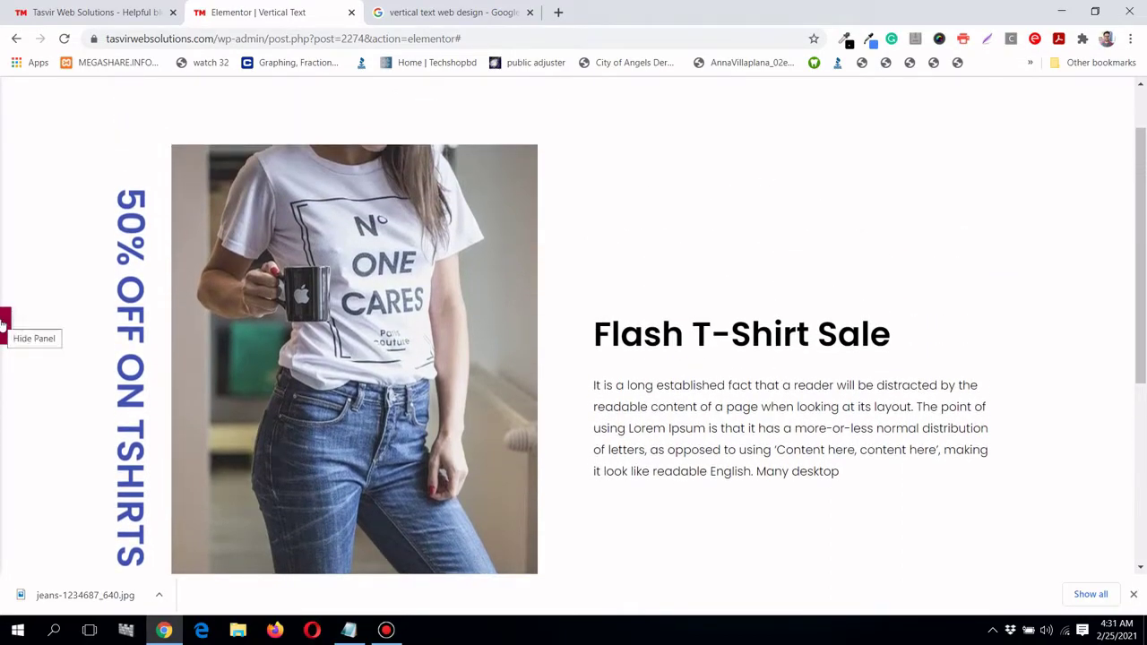
{"action": "left_click", "coordinate": [4, 325]}
{"action": "scroll", "coordinate": [248, 384], "scroll_direction": "down", "scroll_amount": 3}
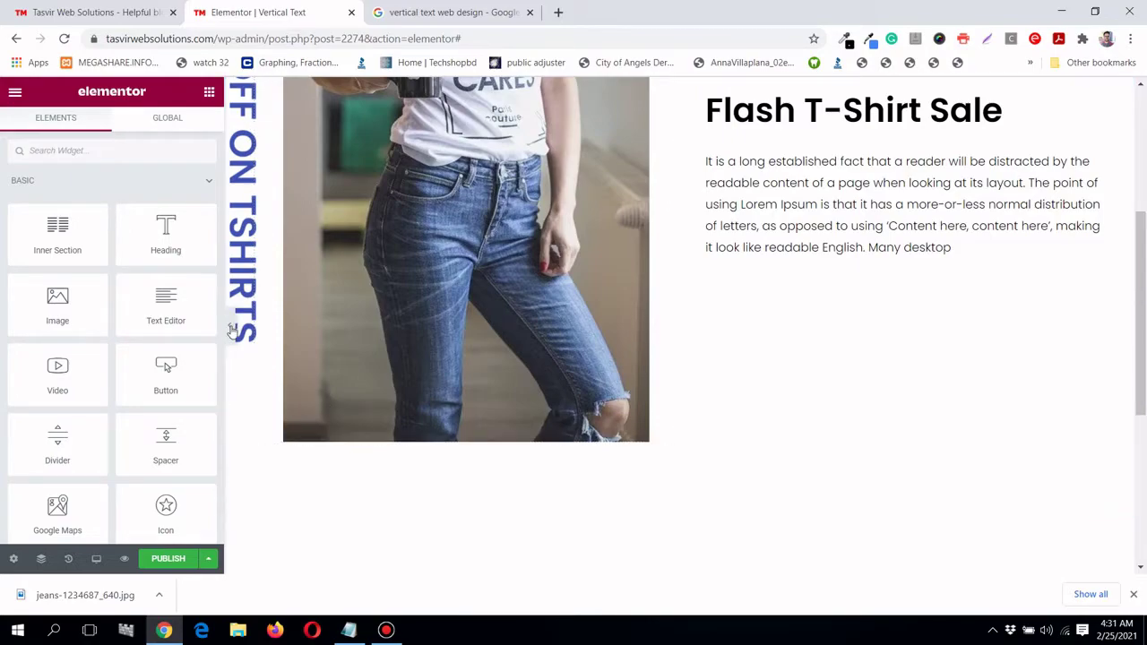
Check the vertical heading's offsets under Advanced > Positioning.
{"action": "left_click", "coordinate": [257, 381]}
{"action": "scroll", "coordinate": [116, 448], "scroll_direction": "down", "scroll_amount": 3}
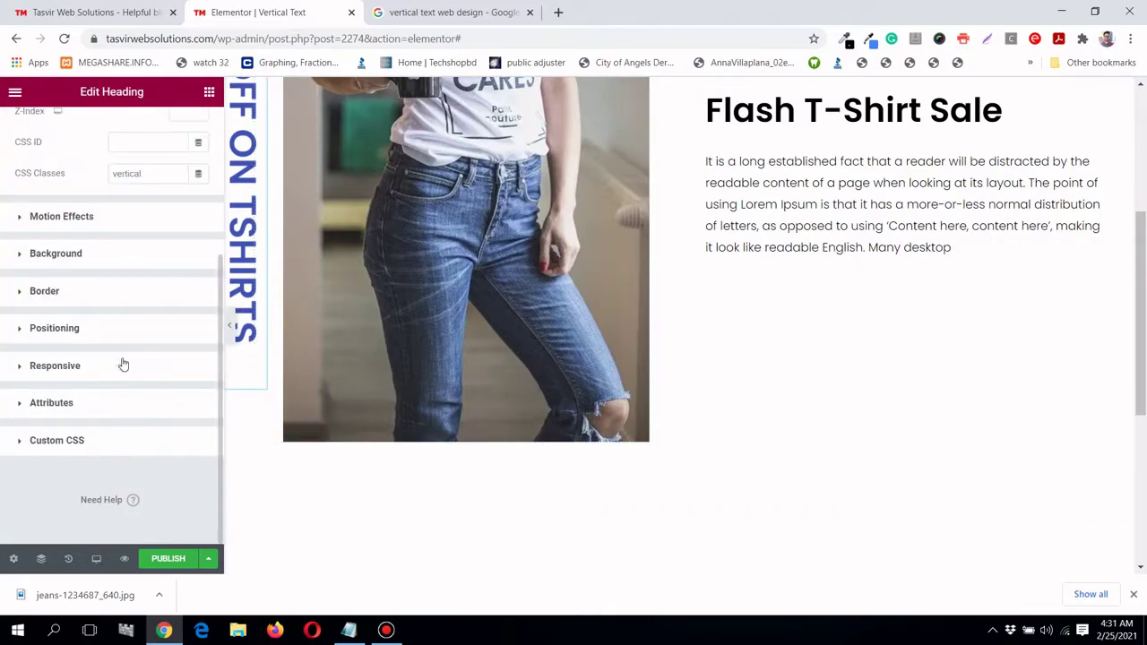
{"action": "left_click", "coordinate": [123, 331]}
{"action": "scroll", "coordinate": [40, 395], "scroll_direction": "down", "scroll_amount": 2}
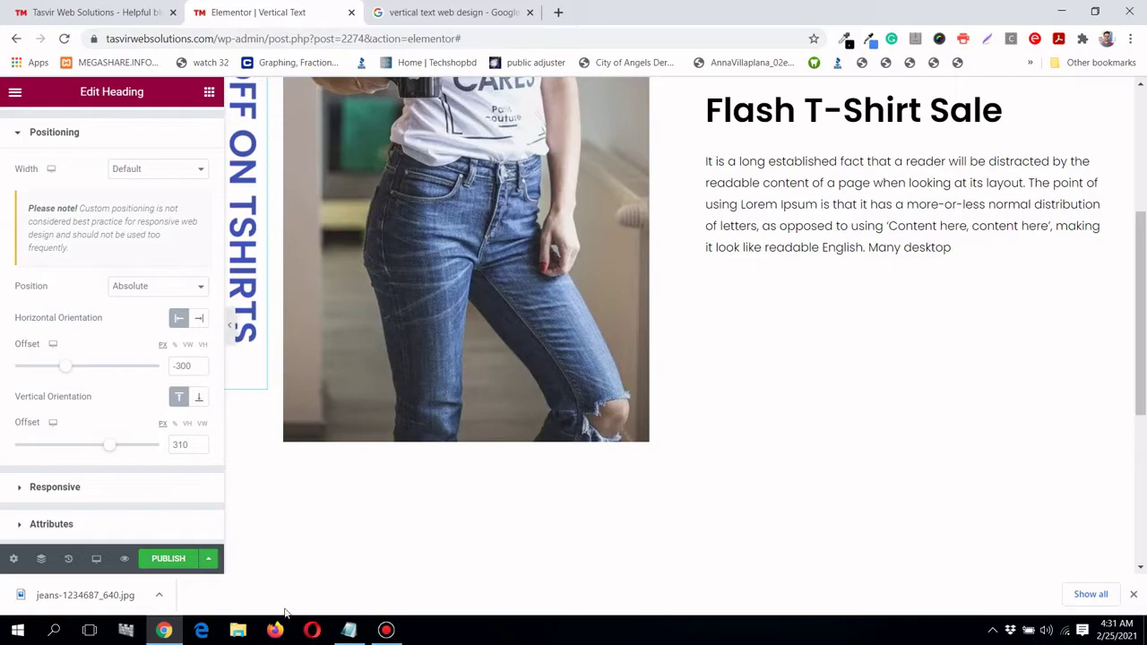
Hide the editor panel and preview the page at full width.
{"action": "left_click", "coordinate": [229, 328]}
{"action": "scroll", "coordinate": [225, 359], "scroll_direction": "up", "scroll_amount": 3}
{"action": "scroll", "coordinate": [125, 544], "scroll_direction": "down", "scroll_amount": 1}
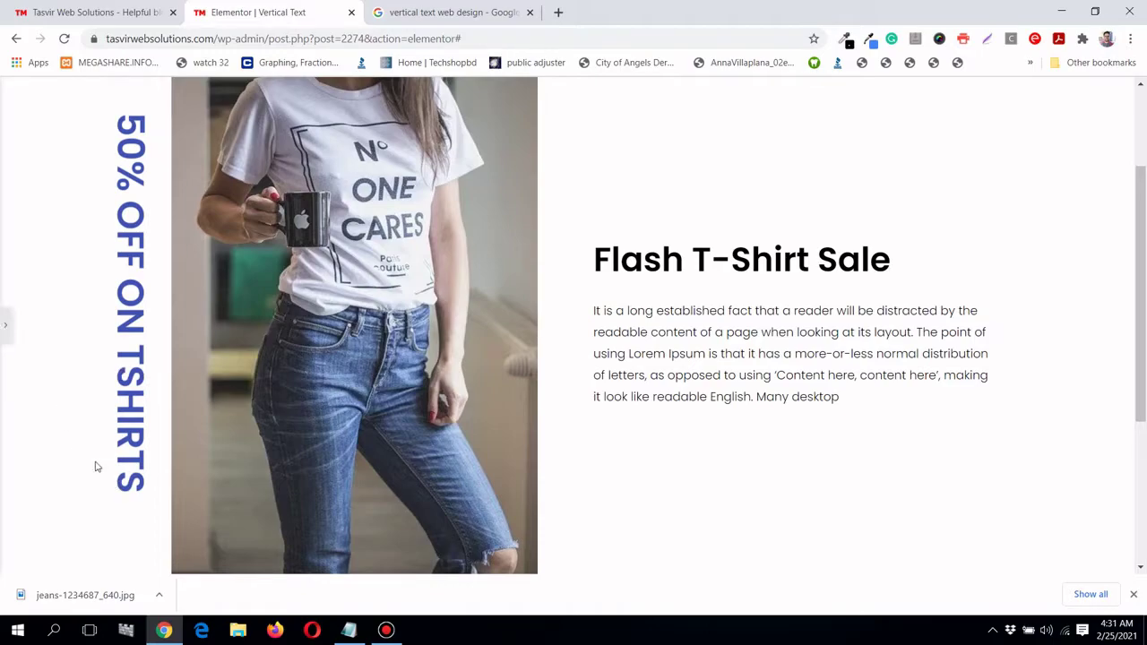
Change the heading's custom CSS from rotate(90deg) to rotate(-90deg).
{"action": "left_click", "coordinate": [7, 327]}
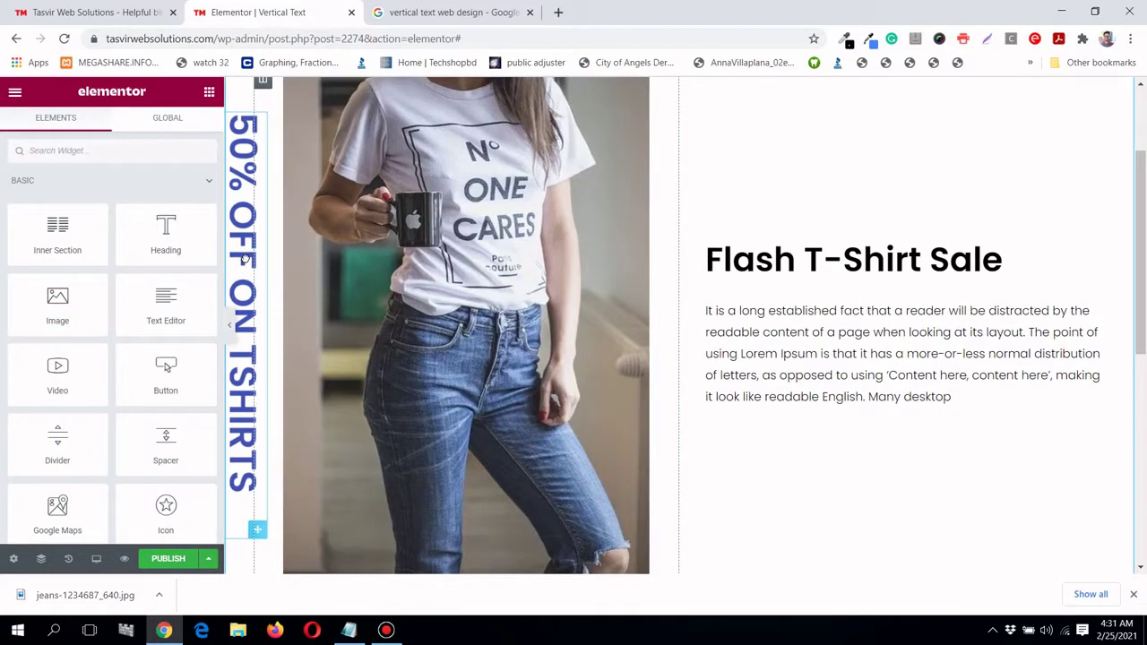
{"action": "left_click", "coordinate": [244, 259]}
{"action": "scroll", "coordinate": [125, 406], "scroll_direction": "down", "scroll_amount": 3}
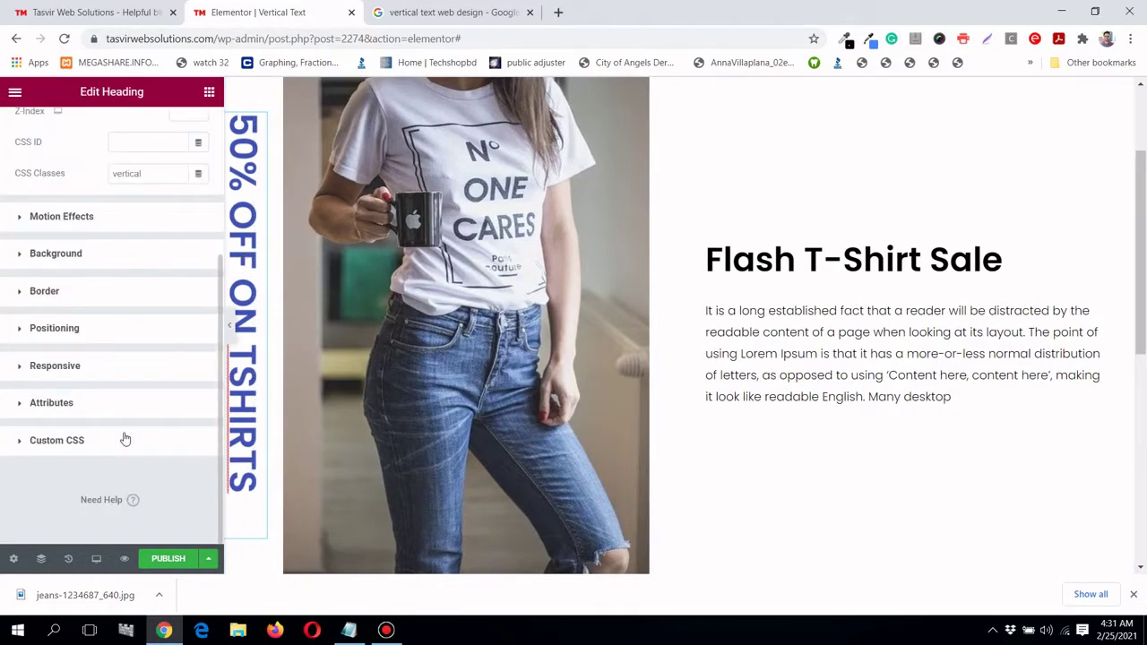
{"action": "left_click", "coordinate": [113, 448]}
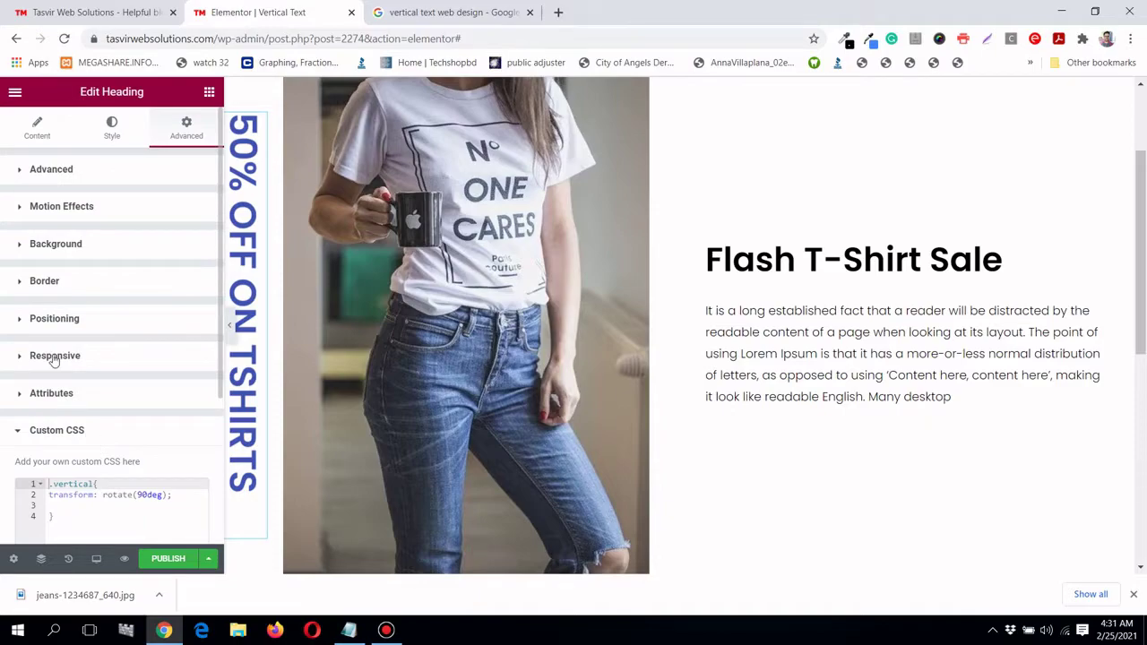
{"action": "scroll", "coordinate": [91, 408], "scroll_direction": "down", "scroll_amount": 1}
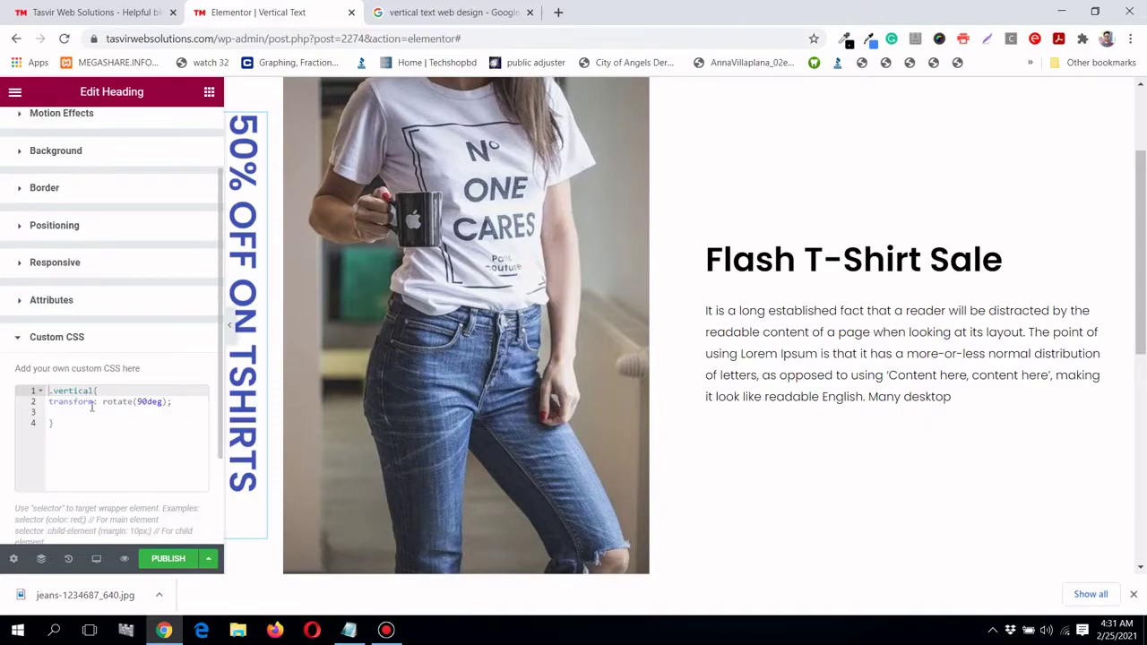
{"action": "left_click", "coordinate": [138, 402]}
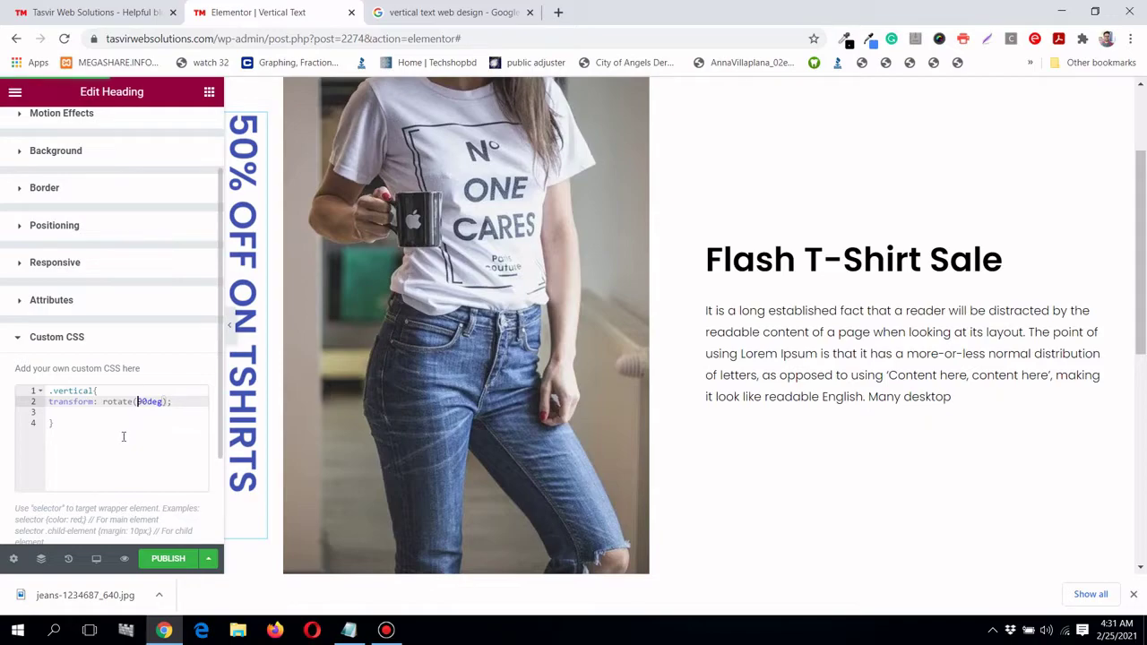
{"action": "type", "text": "-"}
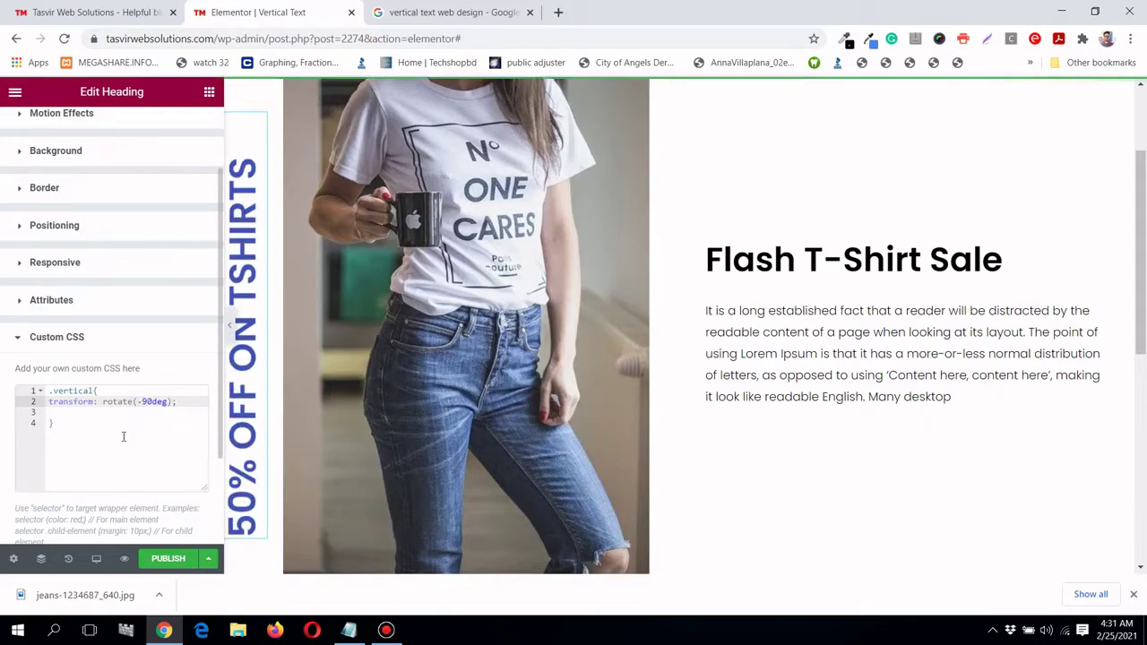
Preview the page full-width to check the heading now reads bottom-to-top.
{"action": "left_click", "coordinate": [235, 330]}
{"action": "scroll", "coordinate": [200, 442], "scroll_direction": "down", "scroll_amount": 1}
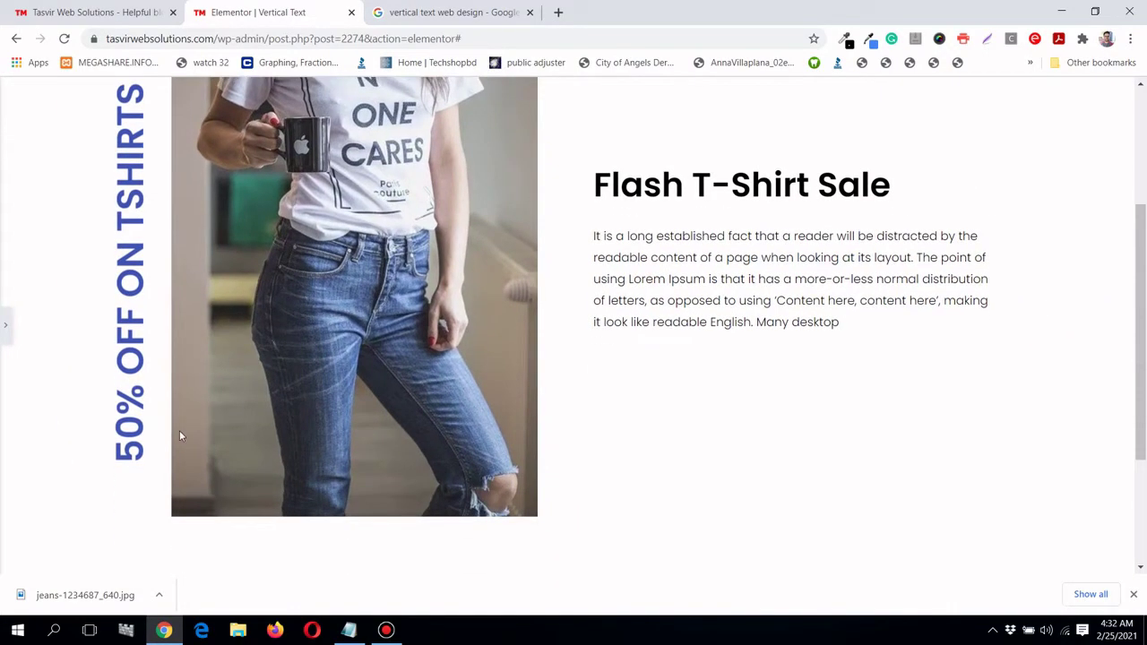
{"action": "scroll", "coordinate": [183, 447], "scroll_direction": "up", "scroll_amount": 1}
{"action": "scroll", "coordinate": [104, 314], "scroll_direction": "up", "scroll_amount": 1}
{"action": "scroll", "coordinate": [104, 314], "scroll_direction": "down", "scroll_amount": 1}
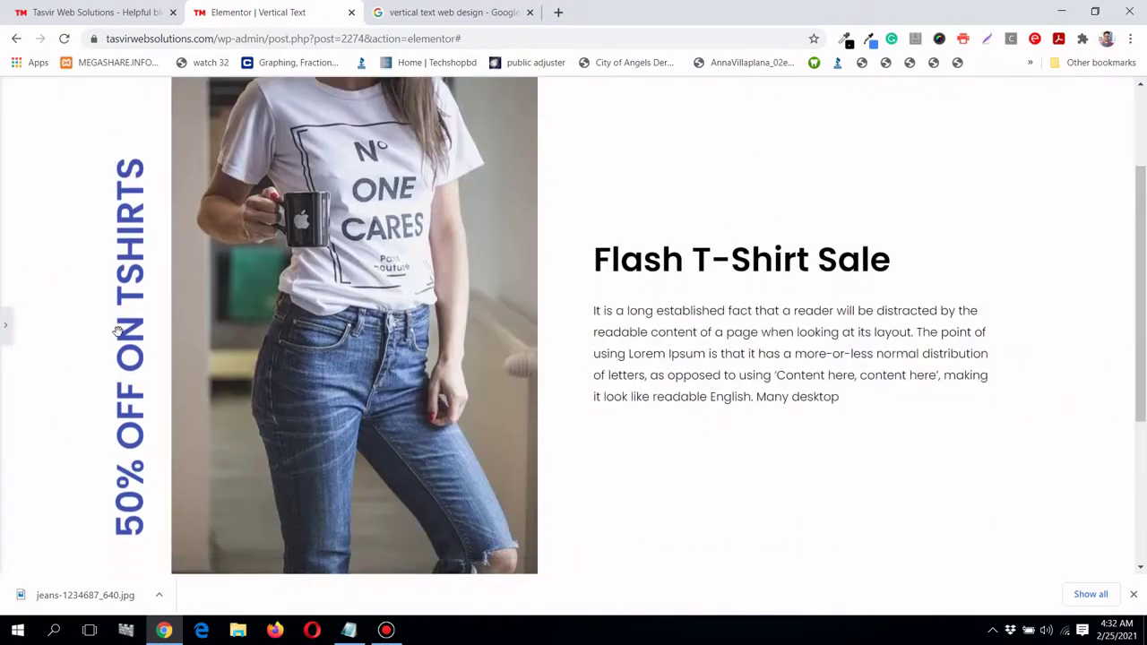
Reduce the heading's vertical offset to 279 to raise it slightly, then preview it full-width.
{"action": "left_click", "coordinate": [4, 330]}
{"action": "left_click", "coordinate": [246, 325]}
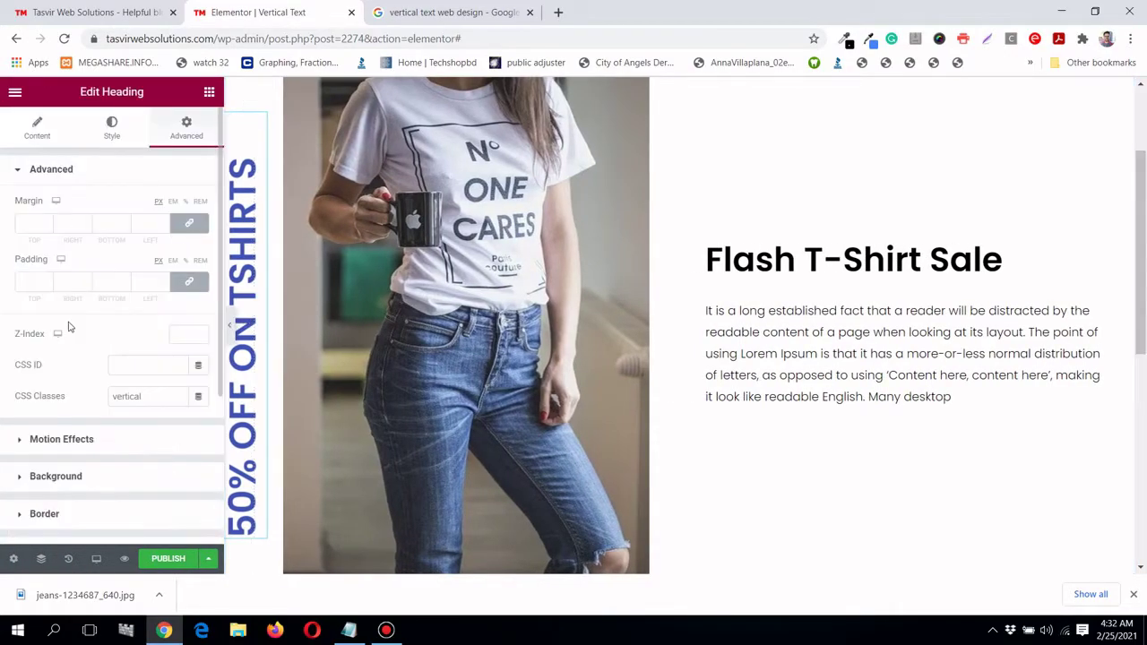
{"action": "scroll", "coordinate": [85, 356], "scroll_direction": "down", "scroll_amount": 2}
{"action": "scroll", "coordinate": [99, 386], "scroll_direction": "down", "scroll_amount": 2}
{"action": "scroll", "coordinate": [103, 381], "scroll_direction": "up", "scroll_amount": 2}
{"action": "scroll", "coordinate": [107, 377], "scroll_direction": "down", "scroll_amount": 2}
{"action": "left_click", "coordinate": [117, 367]}
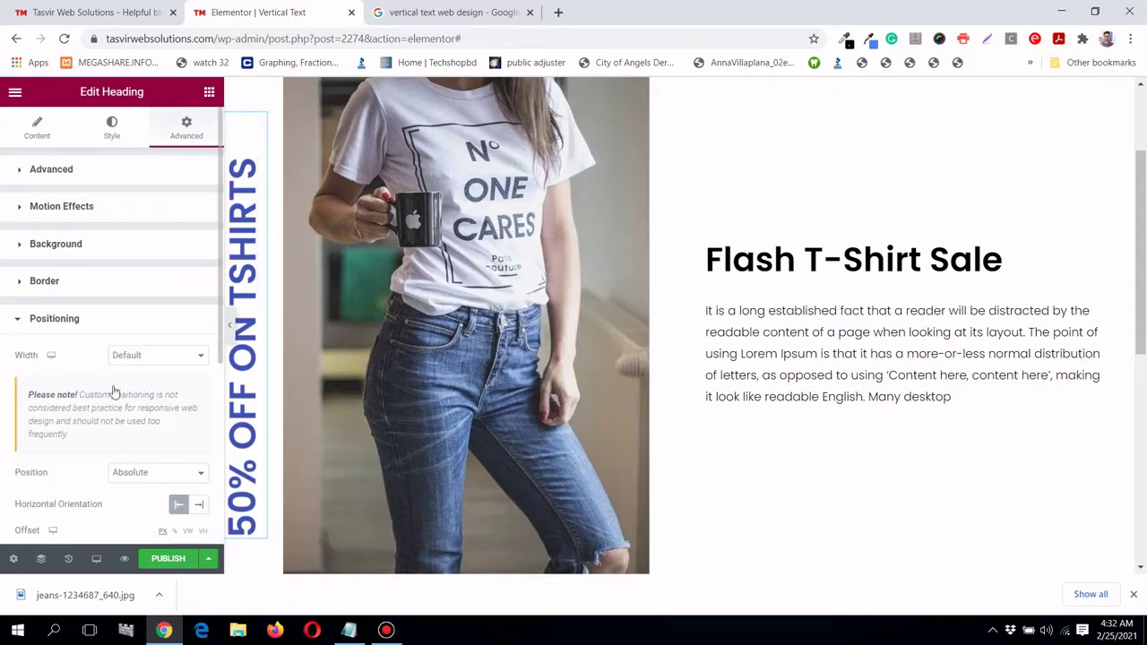
{"action": "scroll", "coordinate": [81, 394], "scroll_direction": "down", "scroll_amount": 2}
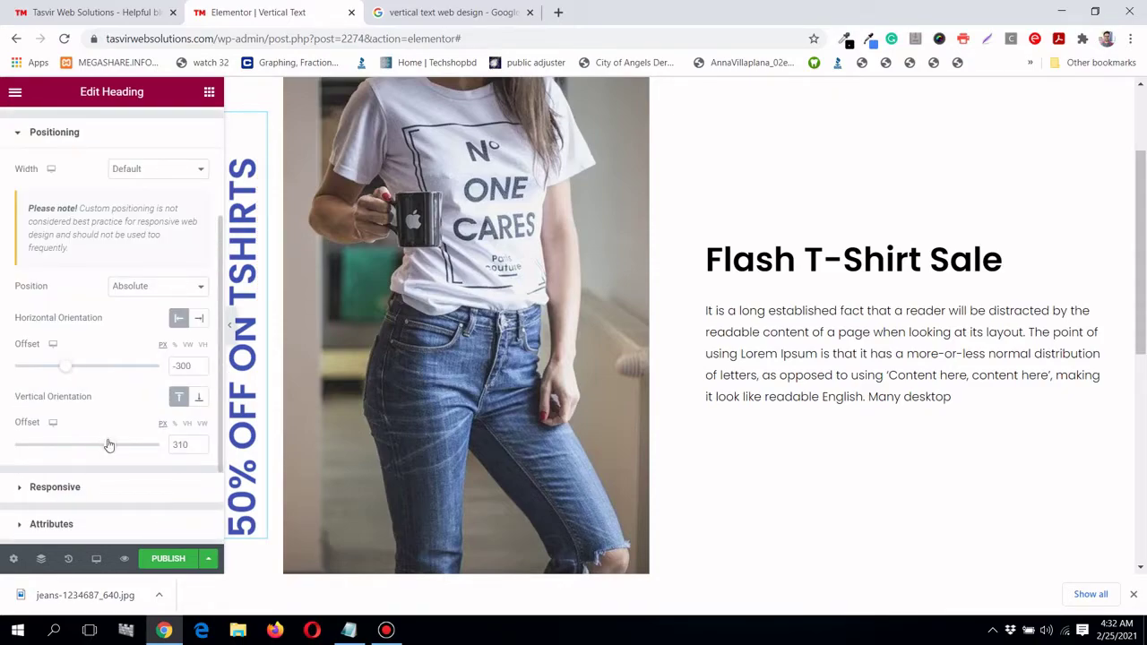
{"action": "left_click_drag", "start_coordinate": [110, 444], "coordinate": [107, 446]}
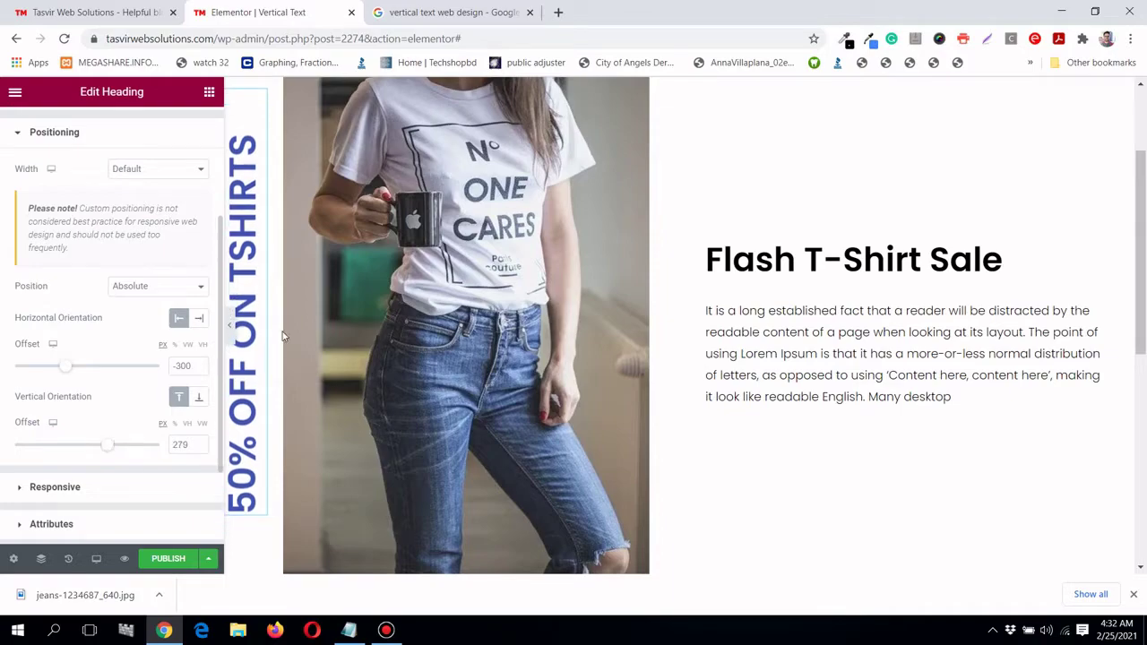
{"action": "left_click", "coordinate": [231, 330]}
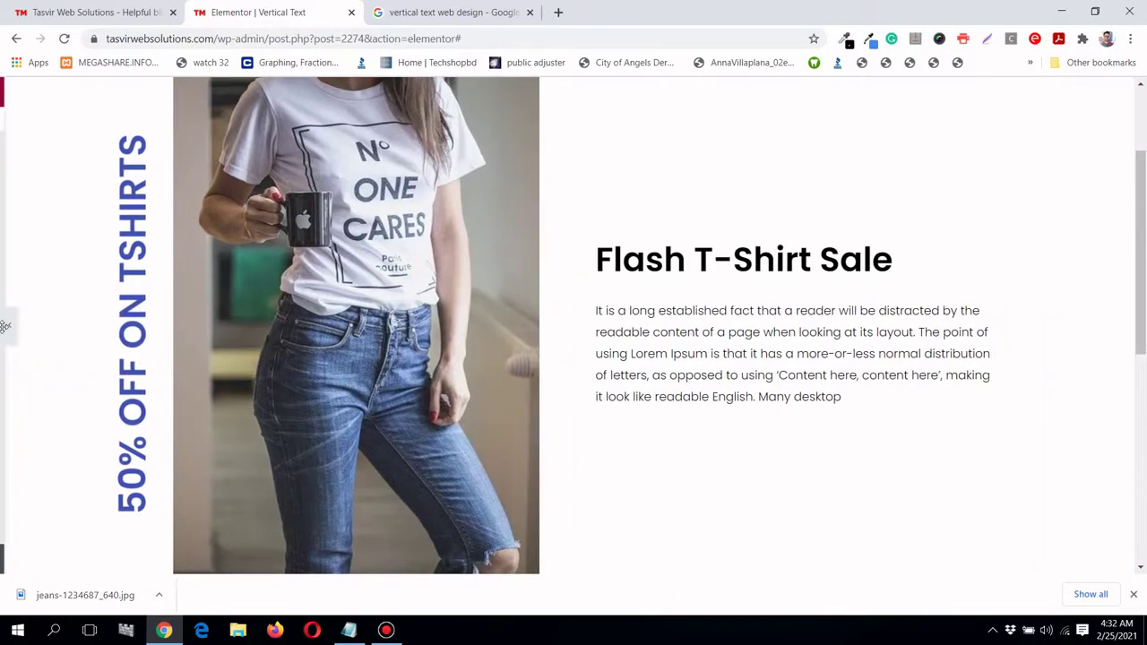
{"action": "left_click", "coordinate": [5, 326]}
Save the page as a draft and open the Flash T-Shirt Sale heading's Advanced settings.
{"action": "left_click", "coordinate": [209, 559]}
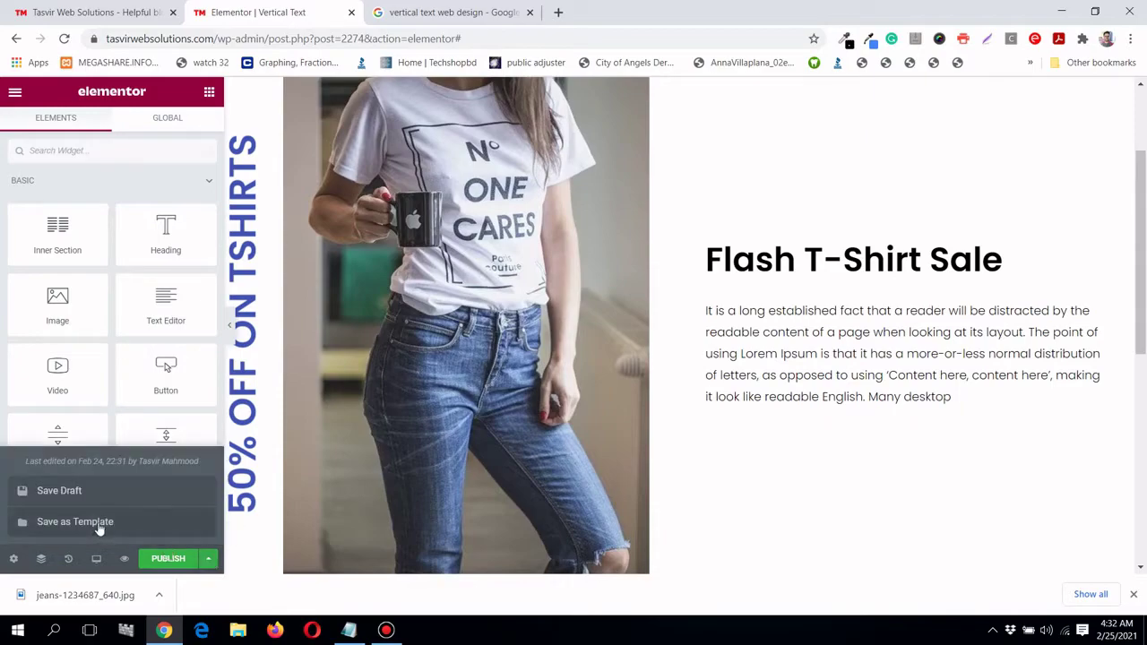
{"action": "left_click", "coordinate": [106, 490]}
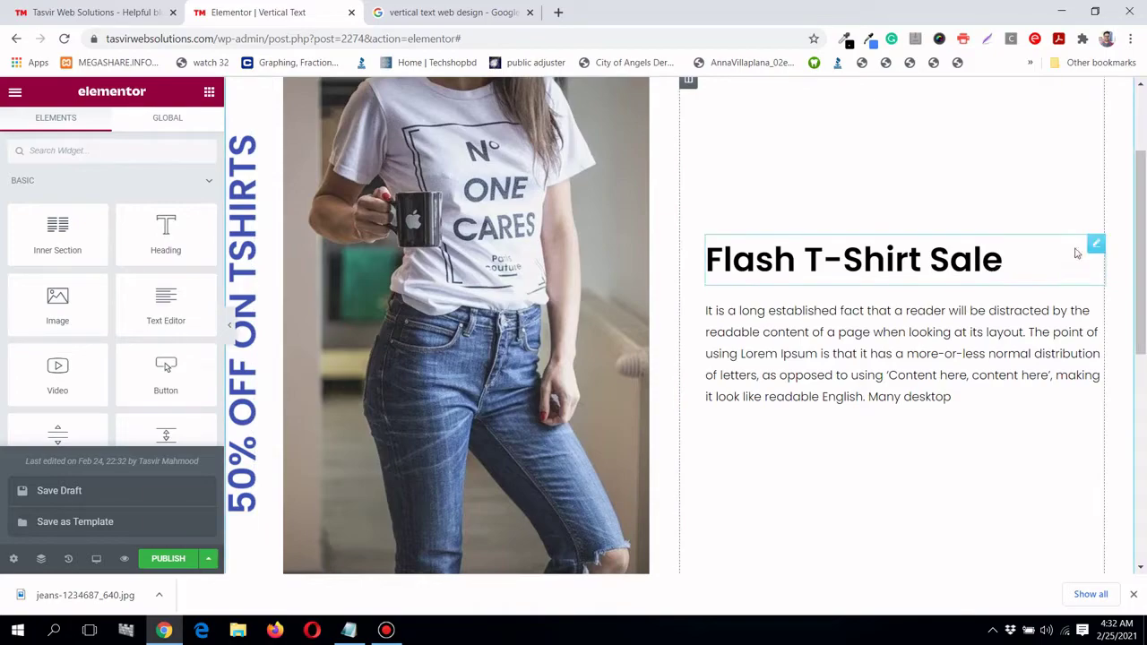
{"action": "left_click", "coordinate": [1096, 244]}
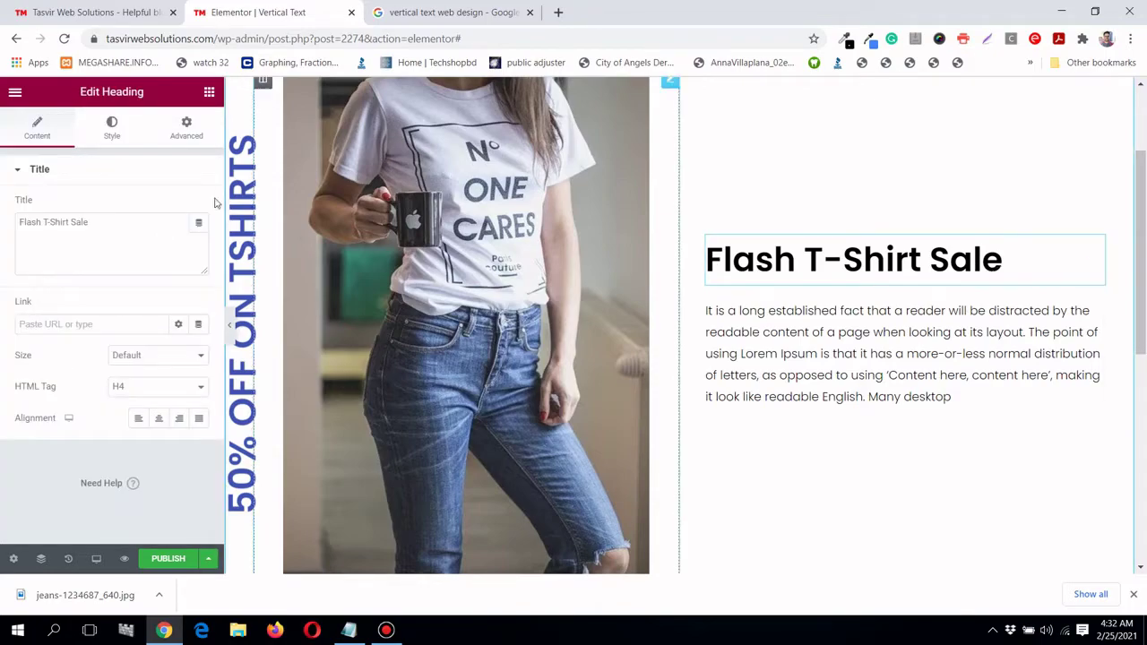
{"action": "left_click", "coordinate": [192, 130]}
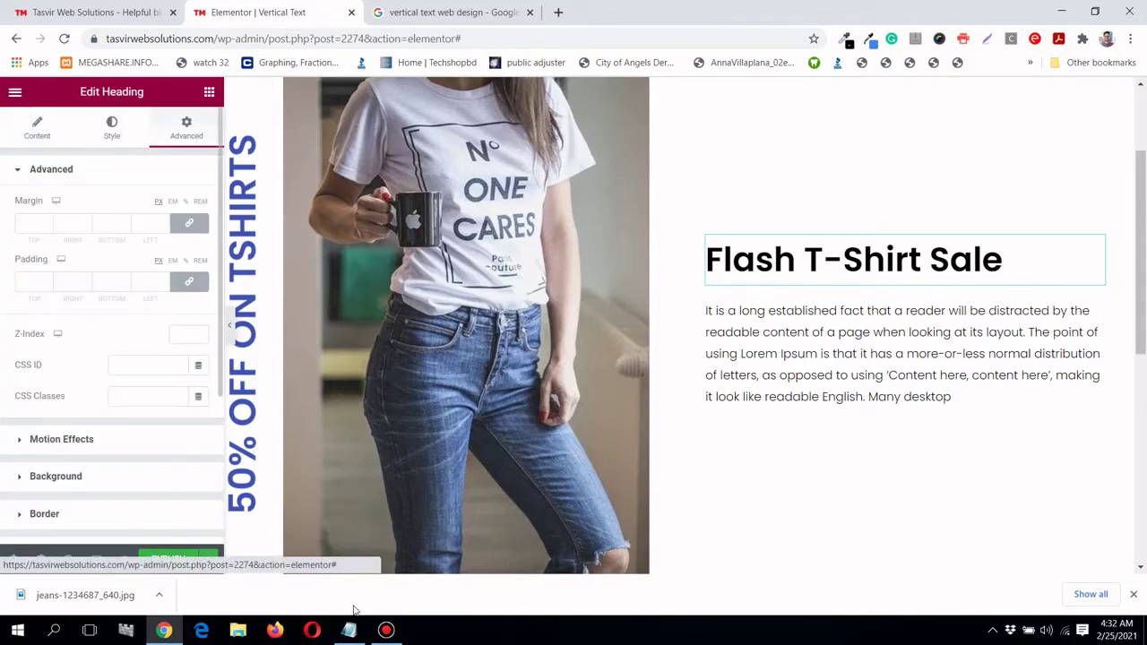
Copy the class name 'vertical' from line 1 of codes.txt, then minimize Notepad.
{"action": "left_click", "coordinate": [352, 632]}
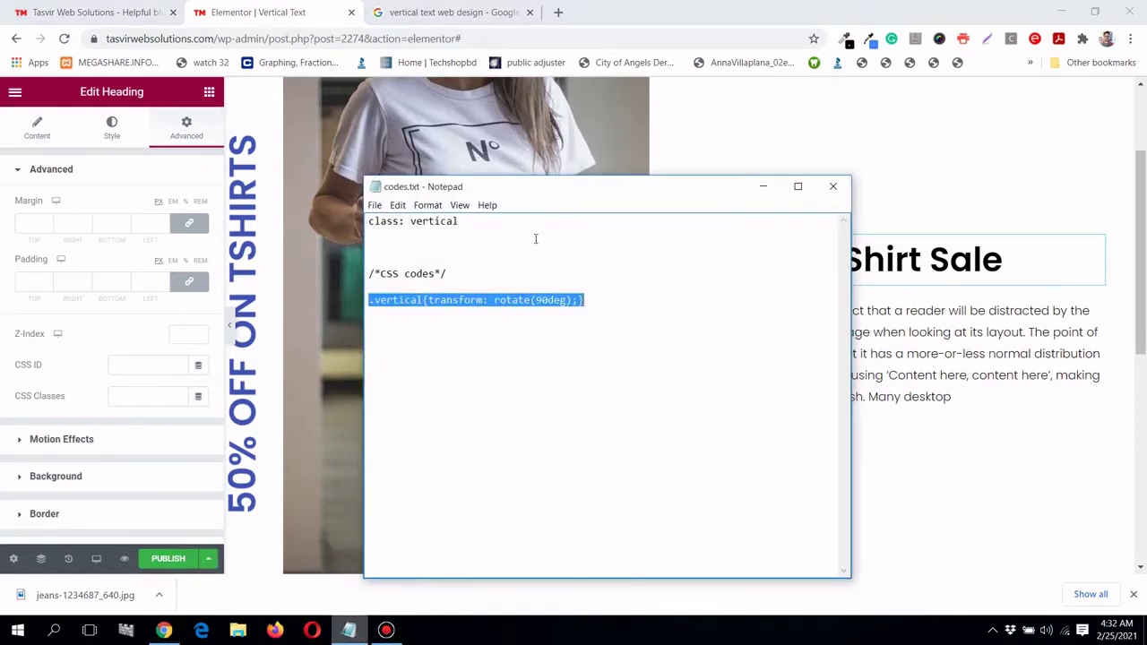
{"action": "left_click_drag", "start_coordinate": [462, 221], "coordinate": [420, 223]}
{"action": "right_click", "coordinate": [414, 223]}
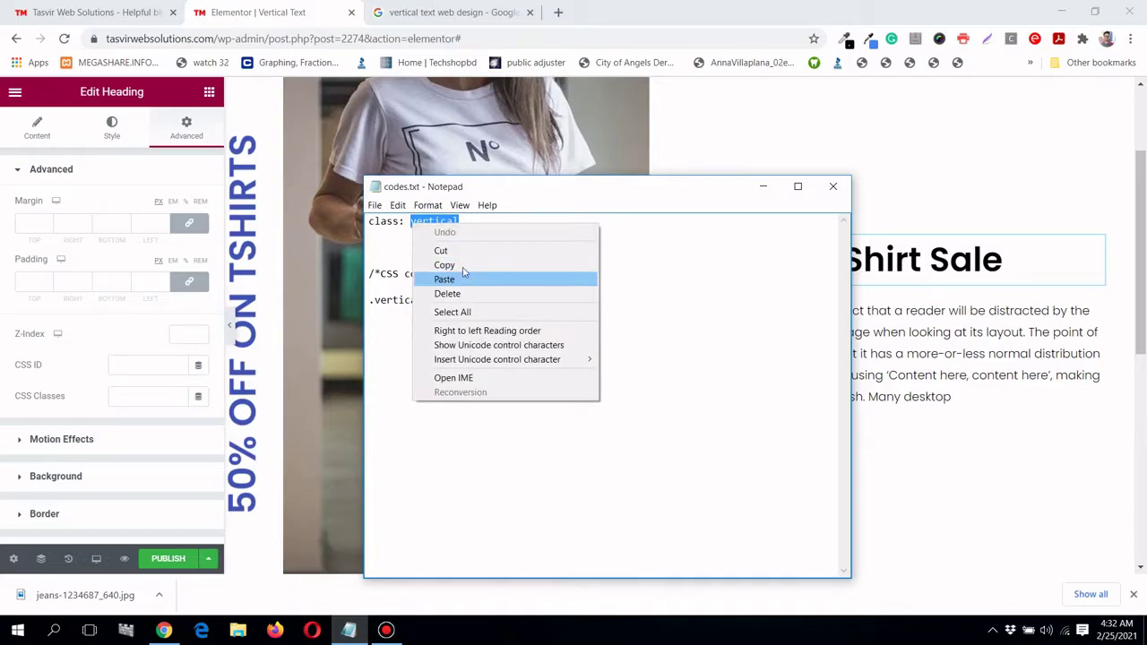
{"action": "left_click", "coordinate": [466, 271]}
{"action": "left_click", "coordinate": [764, 190]}
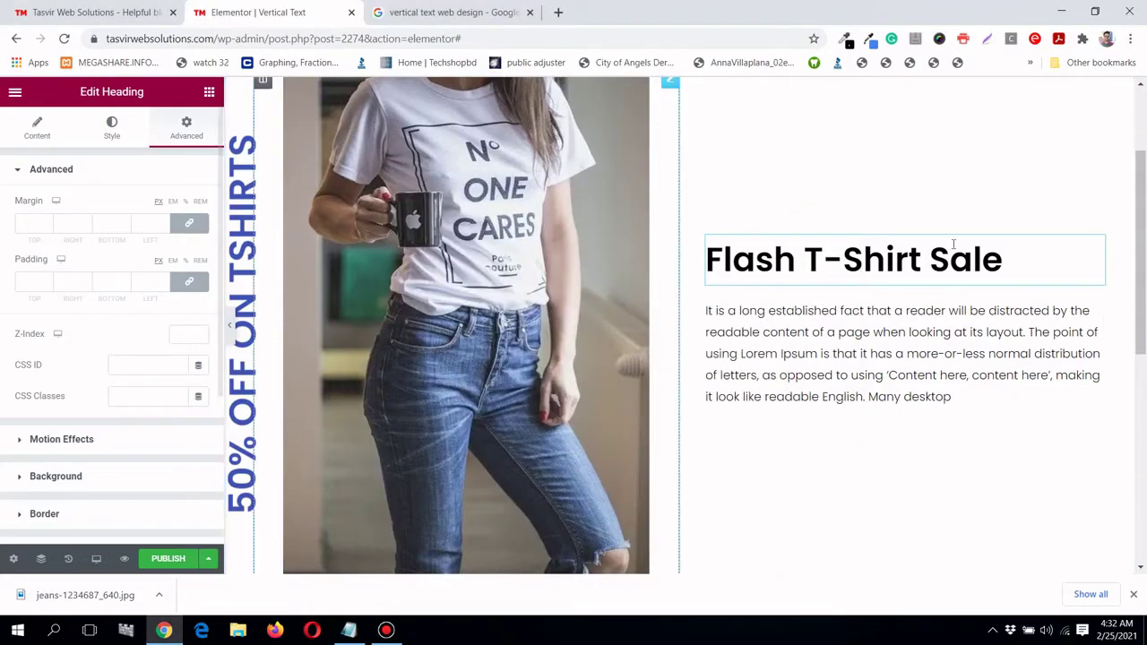
Paste 'vertical' into the Flash T-Shirt Sale heading's CSS Classes field.
{"action": "left_click", "coordinate": [160, 365]}
{"action": "left_click", "coordinate": [86, 406]}
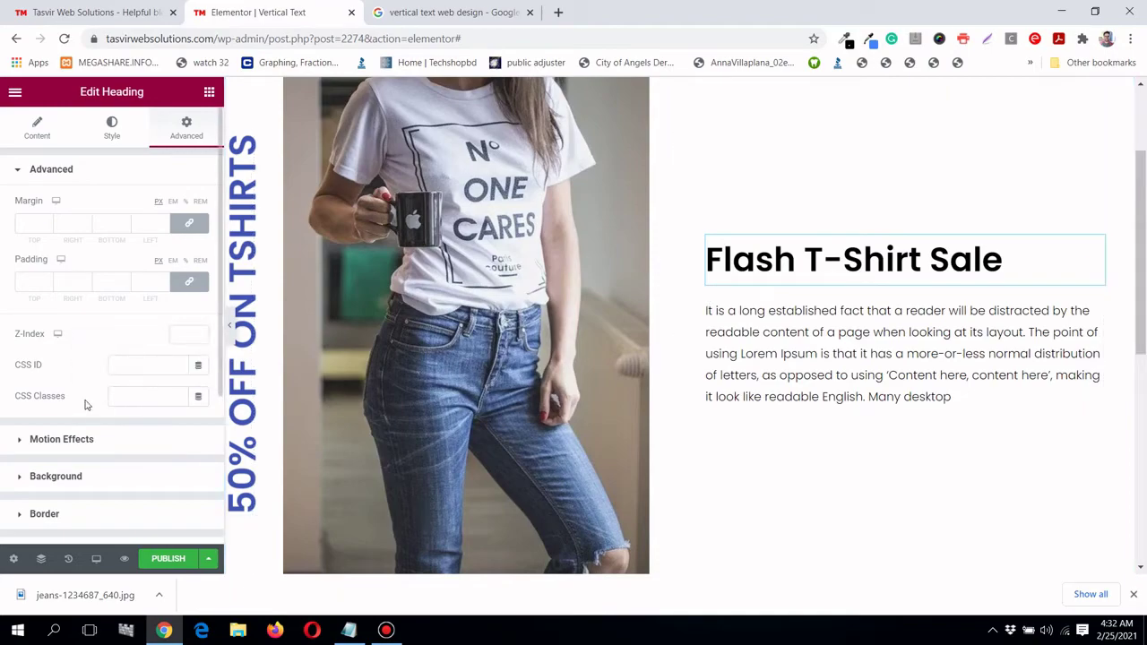
{"action": "left_click", "coordinate": [138, 396]}
{"action": "right_click", "coordinate": [137, 397]}
{"action": "left_click", "coordinate": [158, 486]}
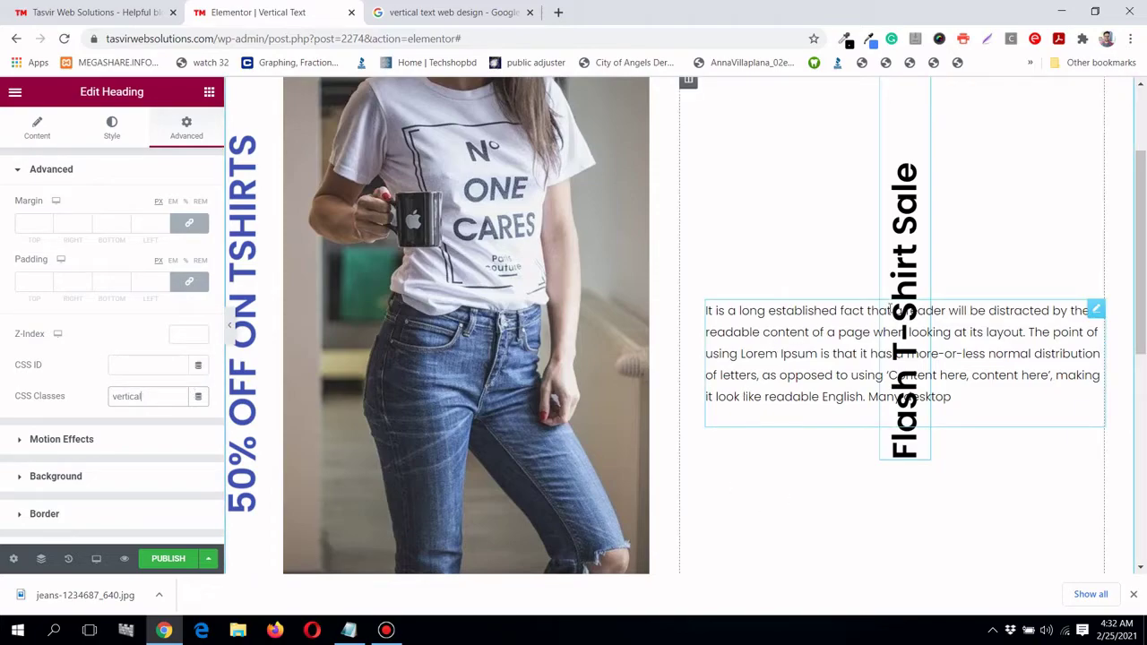
Check the heading's Positioning options, leaving Position at Default.
{"action": "scroll", "coordinate": [39, 398], "scroll_direction": "down", "scroll_amount": 1}
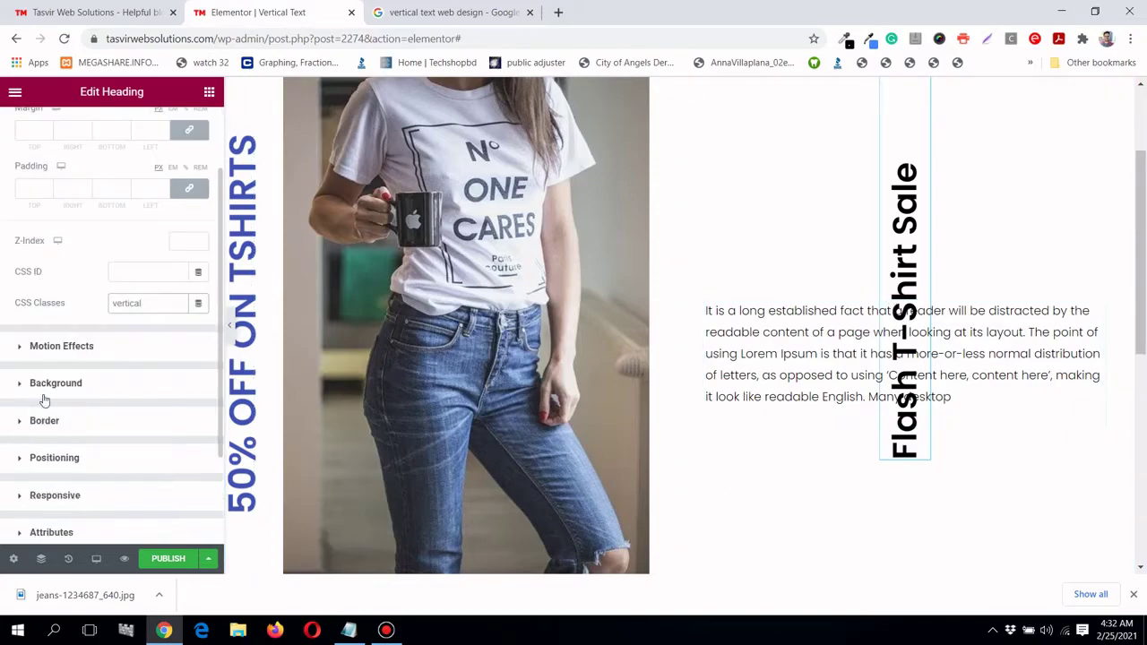
{"action": "left_click", "coordinate": [117, 467]}
{"action": "left_click", "coordinate": [159, 393]}
{"action": "left_click", "coordinate": [167, 390]}
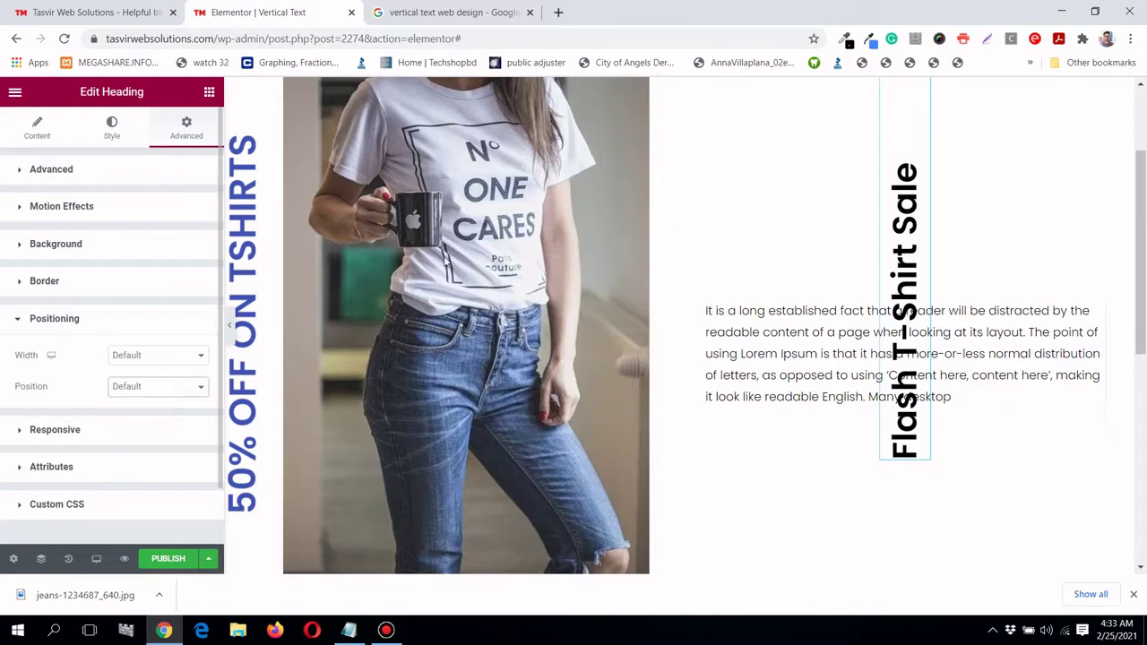
Delete the vertical class from the heading's CSS Classes field.
{"action": "left_click", "coordinate": [98, 174]}
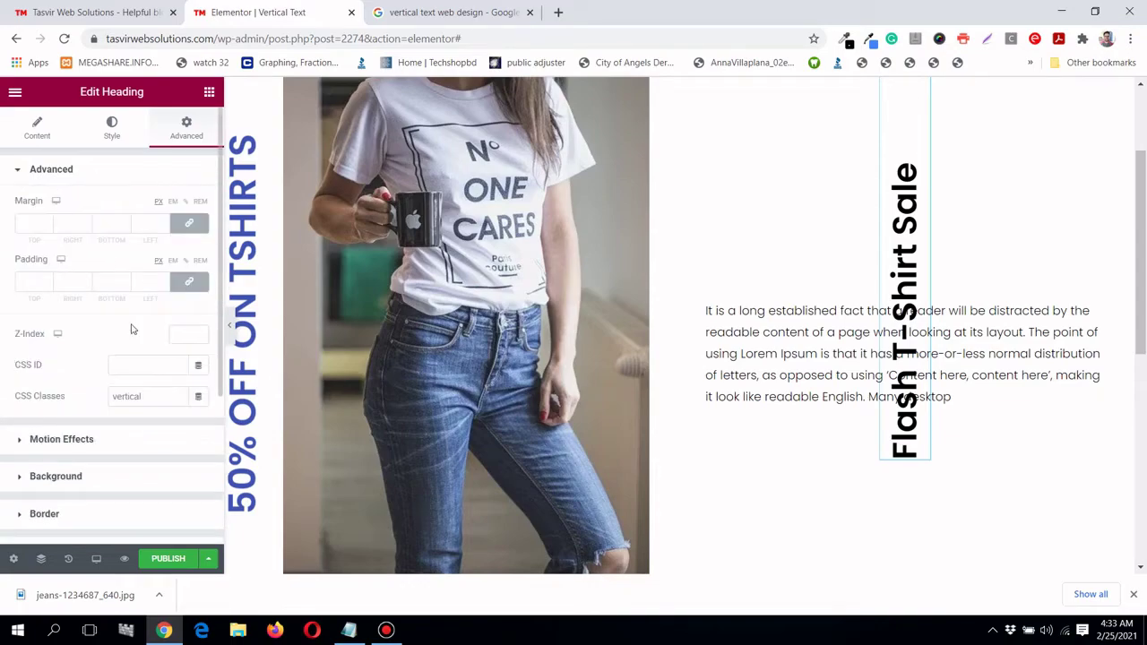
{"action": "double_click", "coordinate": [147, 400]}
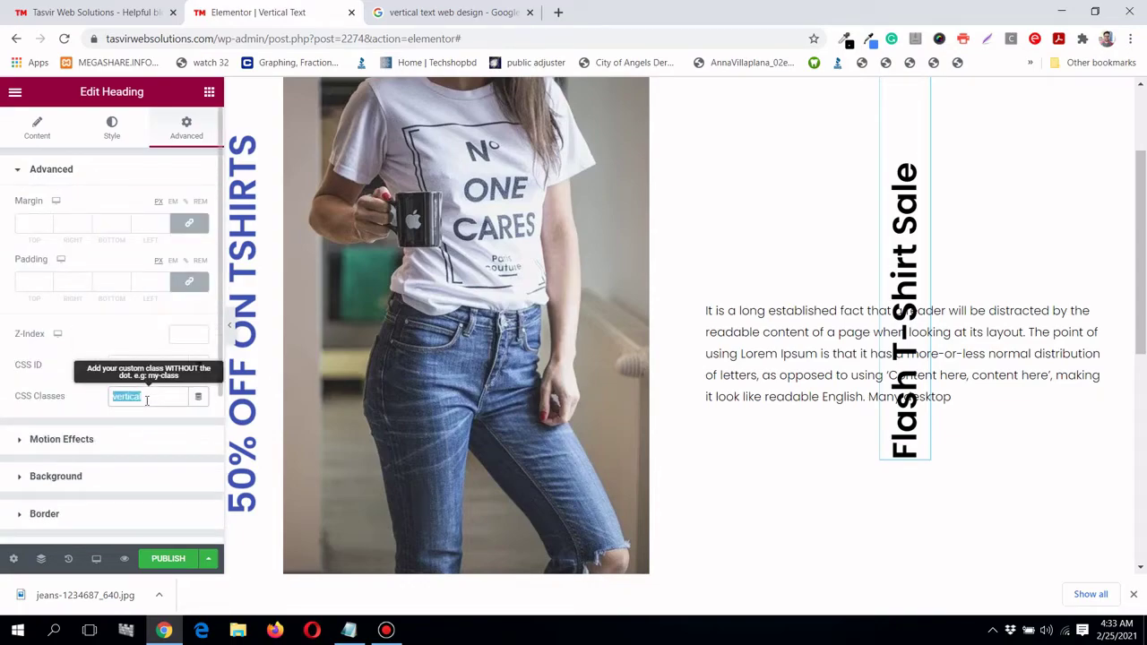
{"action": "key", "text": "BackSpace"}
{"action": "left_click", "coordinate": [209, 561]}
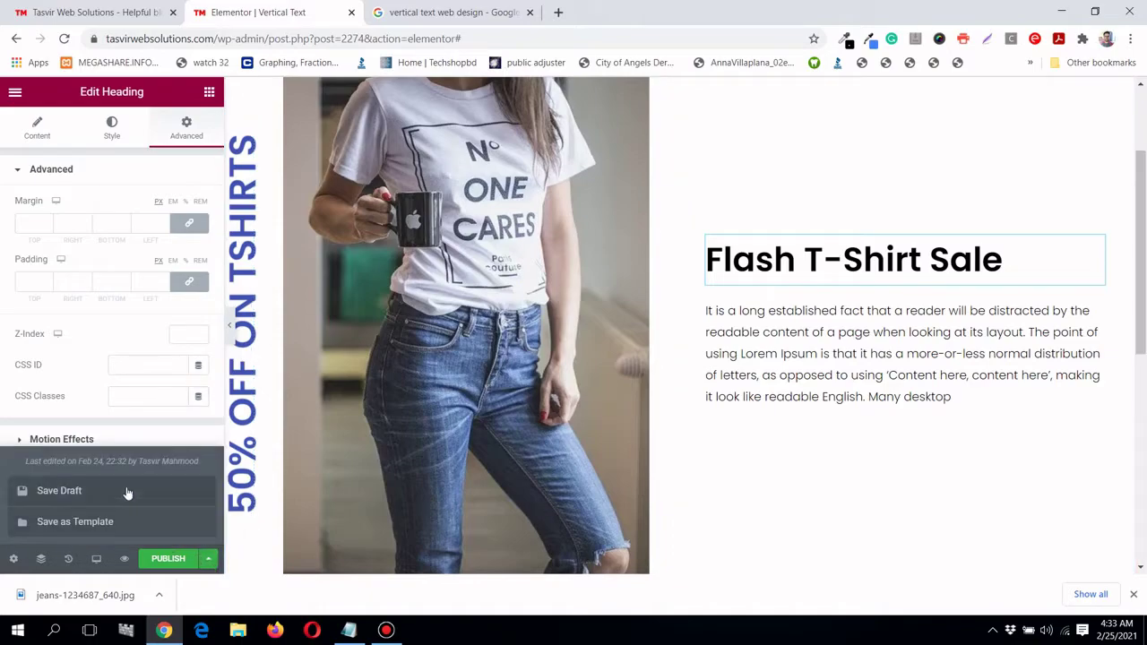
Save the page draft, review the vertical rotate(90deg) rule in codes.txt, then minimize Notepad.
{"action": "left_click", "coordinate": [127, 491]}
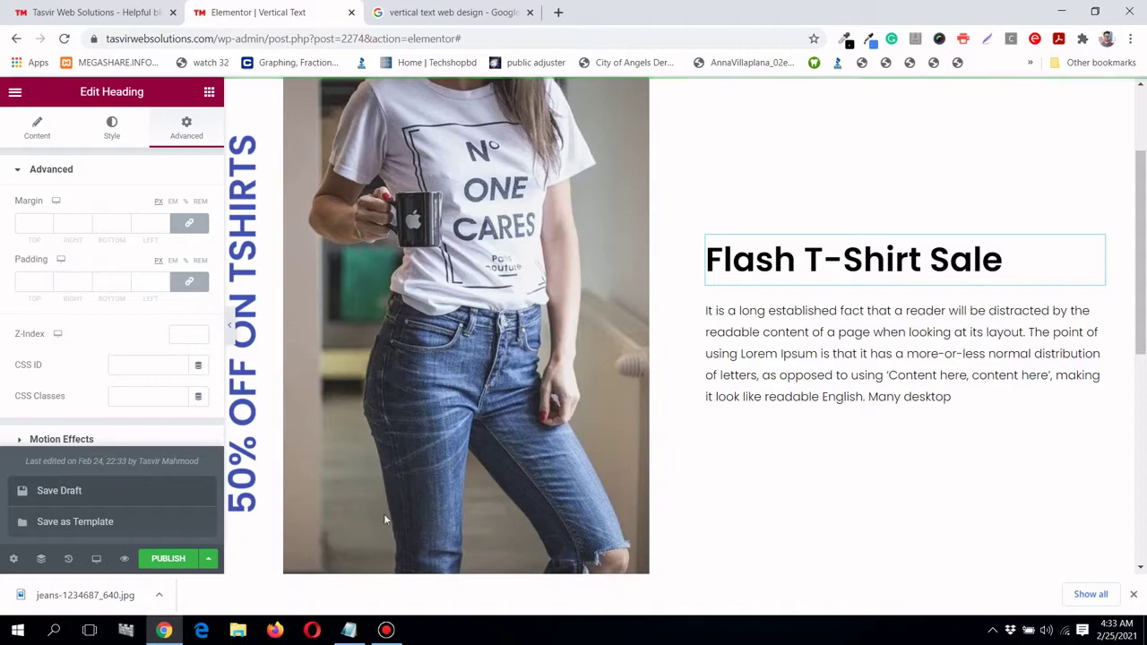
{"action": "left_click", "coordinate": [349, 631]}
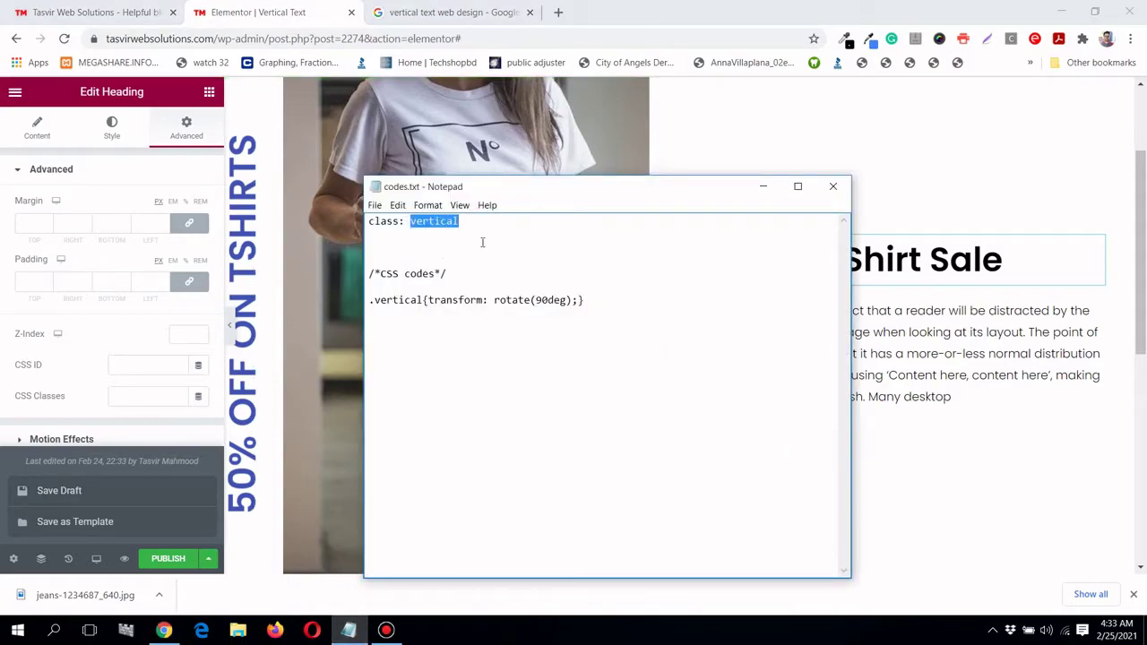
{"action": "left_click", "coordinate": [611, 253]}
{"action": "left_click", "coordinate": [750, 192]}
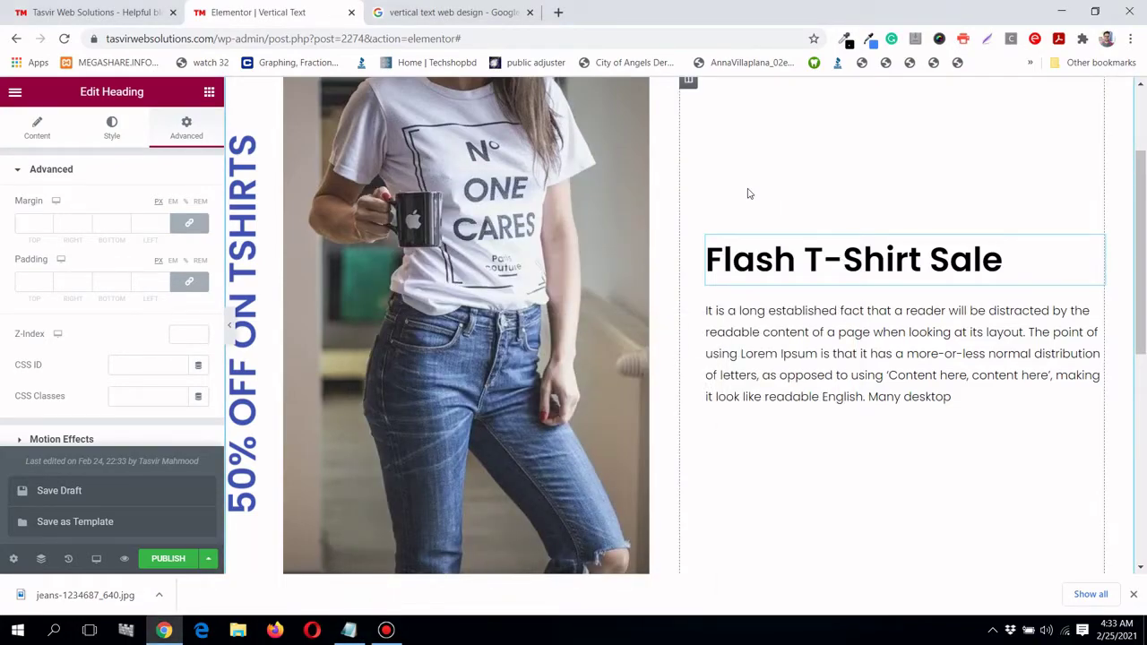
{"action": "scroll", "coordinate": [749, 192], "scroll_direction": "up", "scroll_amount": 1}
{"action": "scroll", "coordinate": [750, 193], "scroll_direction": "up", "scroll_amount": 3}
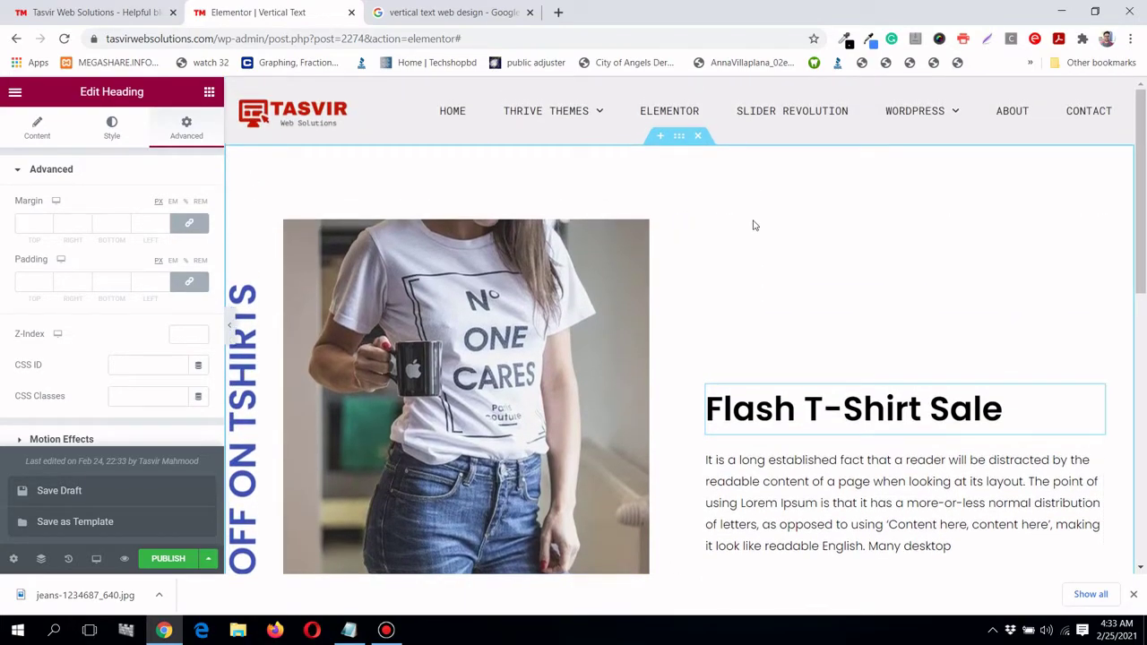
{"action": "scroll", "coordinate": [753, 225], "scroll_direction": "down", "scroll_amount": 1}
{"action": "scroll", "coordinate": [753, 225], "scroll_direction": "down", "scroll_amount": 1}
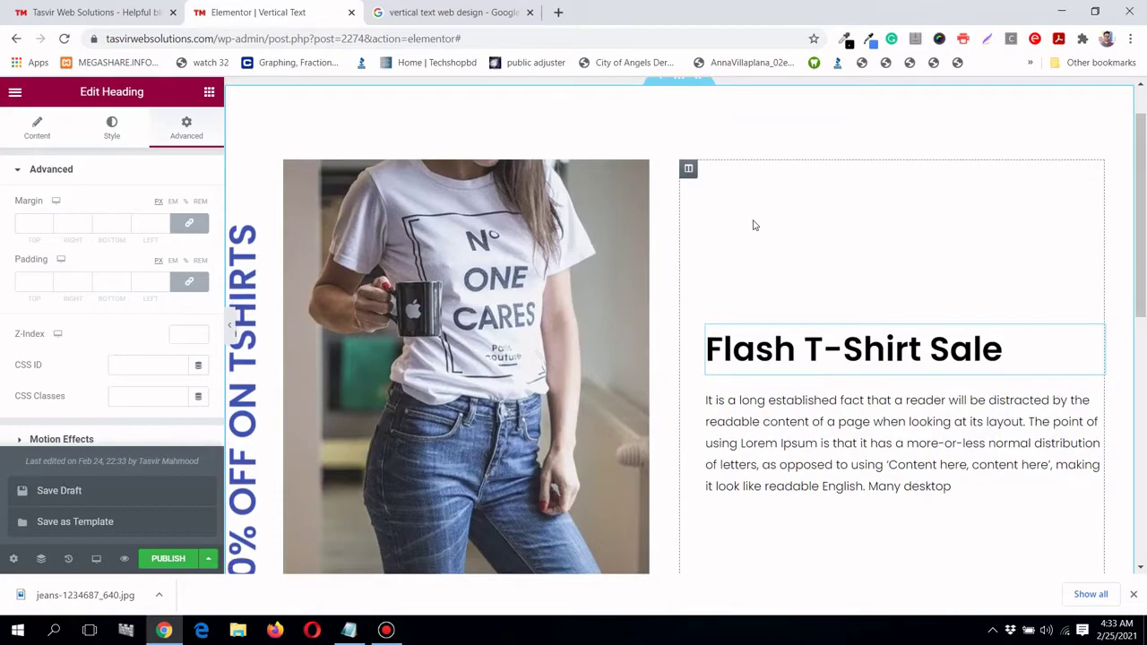
{"action": "scroll", "coordinate": [753, 225], "scroll_direction": "down", "scroll_amount": 1}
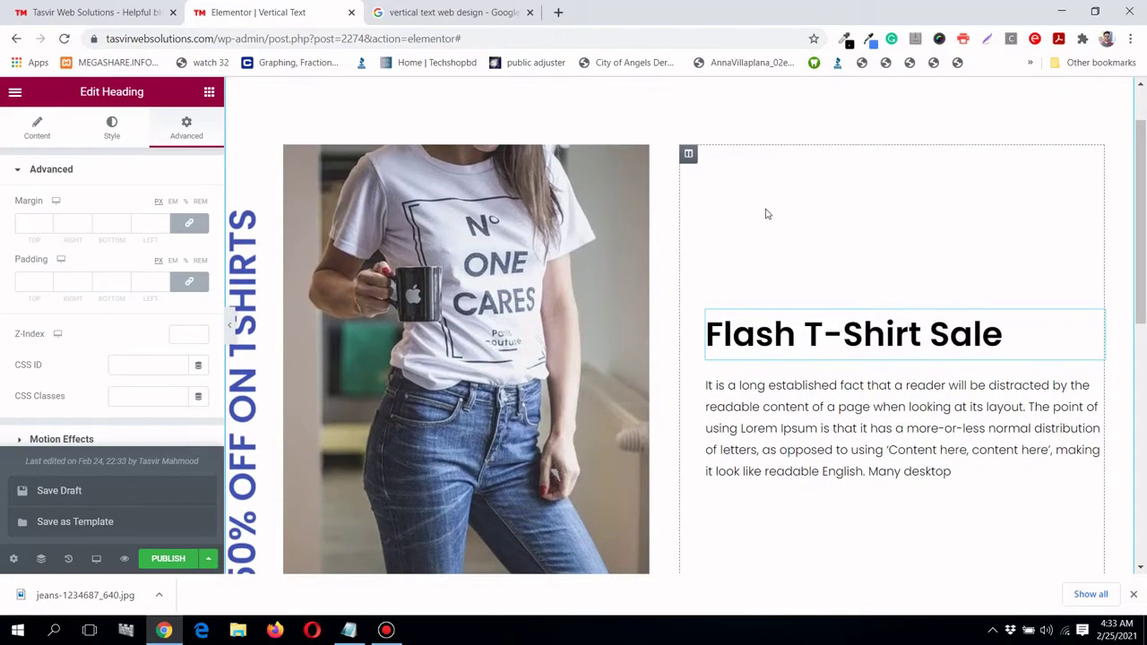
Open tasvirwebsolutions.com in a new tab via the autocompleted 'ta' address.
{"action": "left_click", "coordinate": [558, 13]}
{"action": "left_click", "coordinate": [549, 38]}
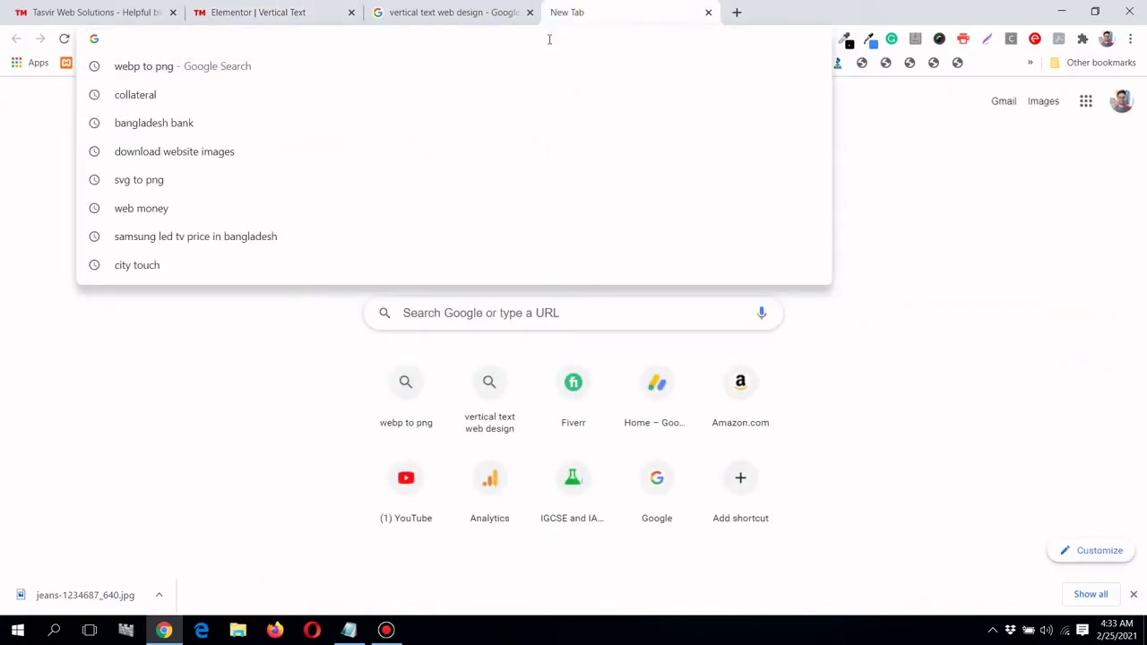
{"action": "type", "text": "ta"}
{"action": "key", "text": "Return"}
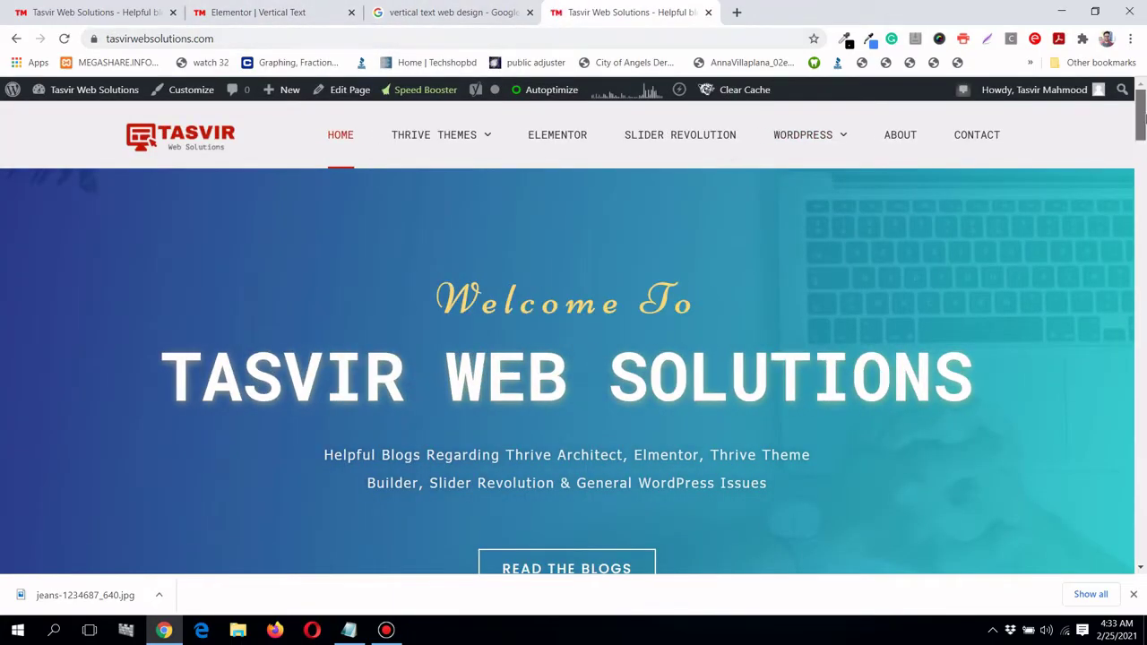
{"action": "mouse_move", "coordinate": [1142, 106]}
{"action": "left_mouse_down"}
{"action": "mouse_move", "coordinate": [1142, 421]}
{"action": "mouse_move", "coordinate": [1142, 111]}
{"action": "left_mouse_up"}
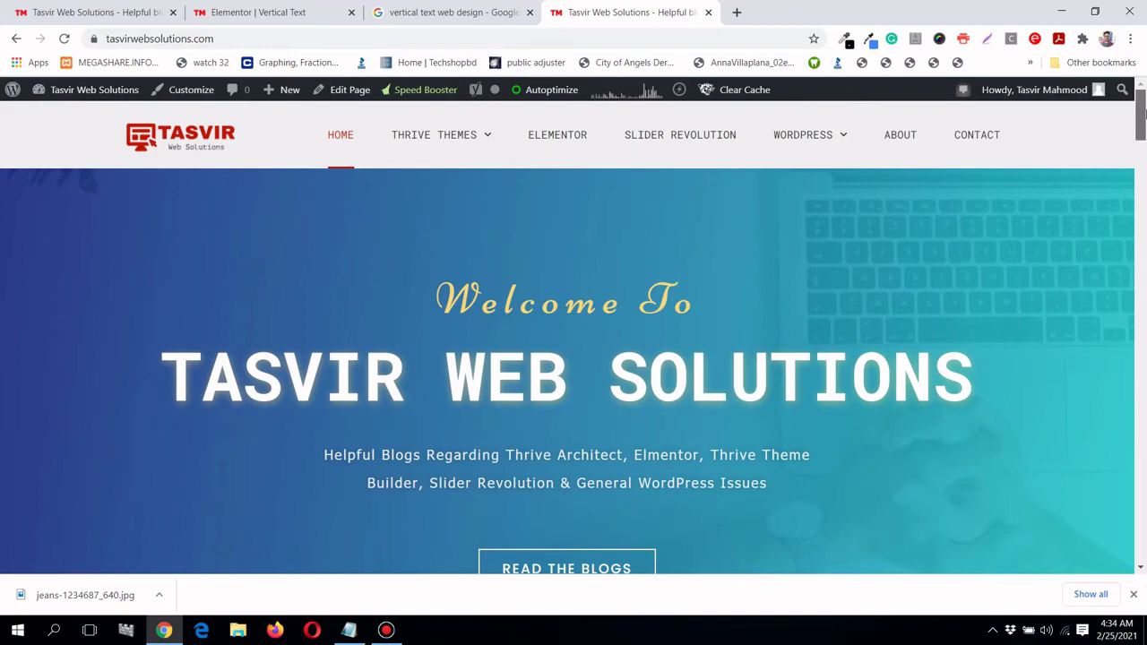